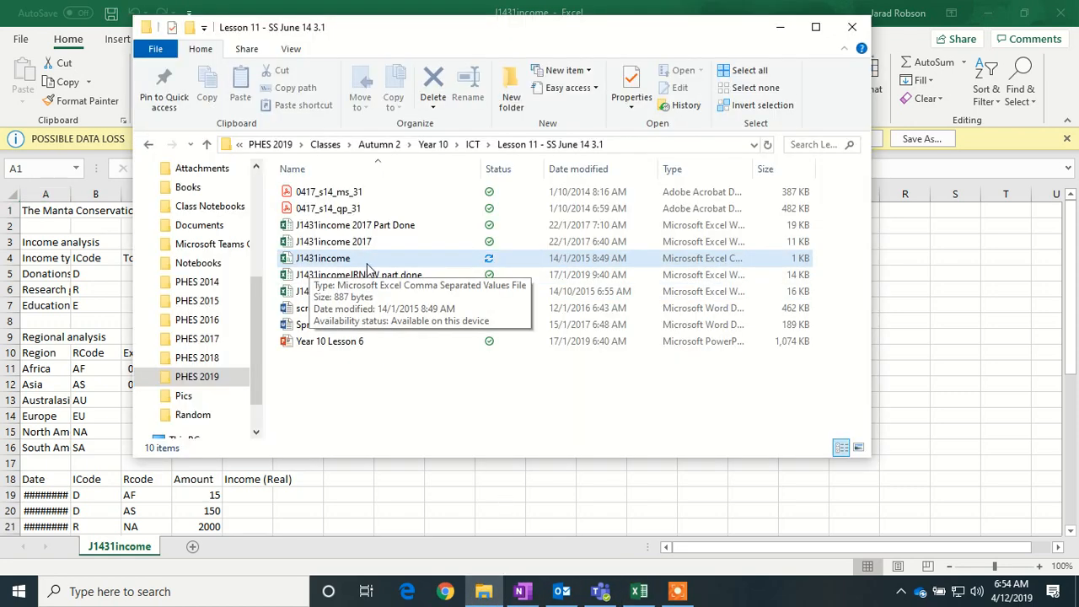
- Minimize the File Explorer lesson folder window to reveal the J1431income workbook
click(779, 27)
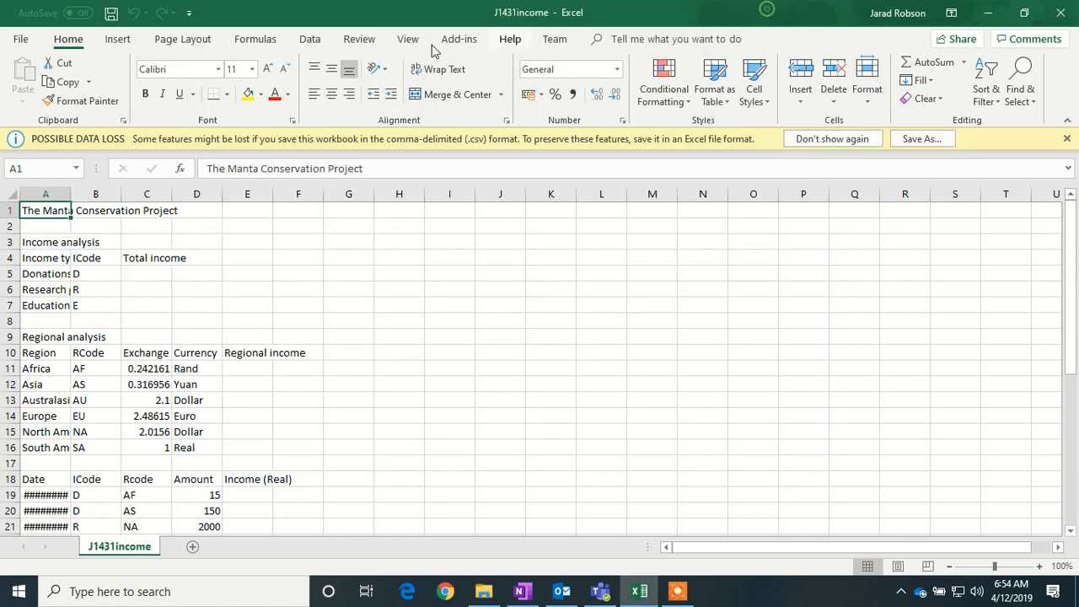
- Save the workbook as J1431income2019 in Excel Workbook (*.xlsx) format
click(15, 40)
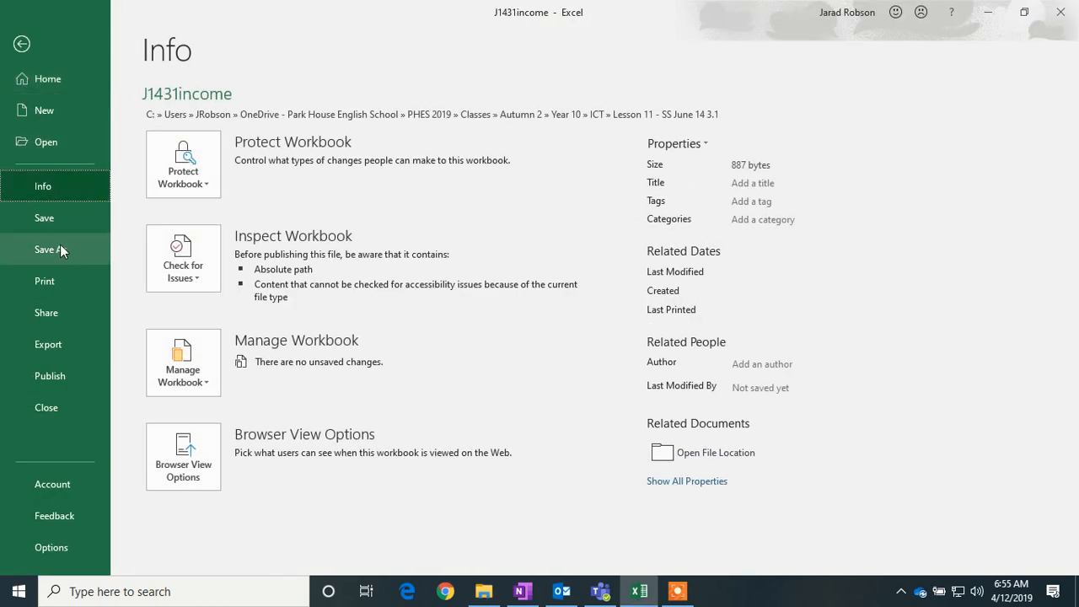
click(62, 248)
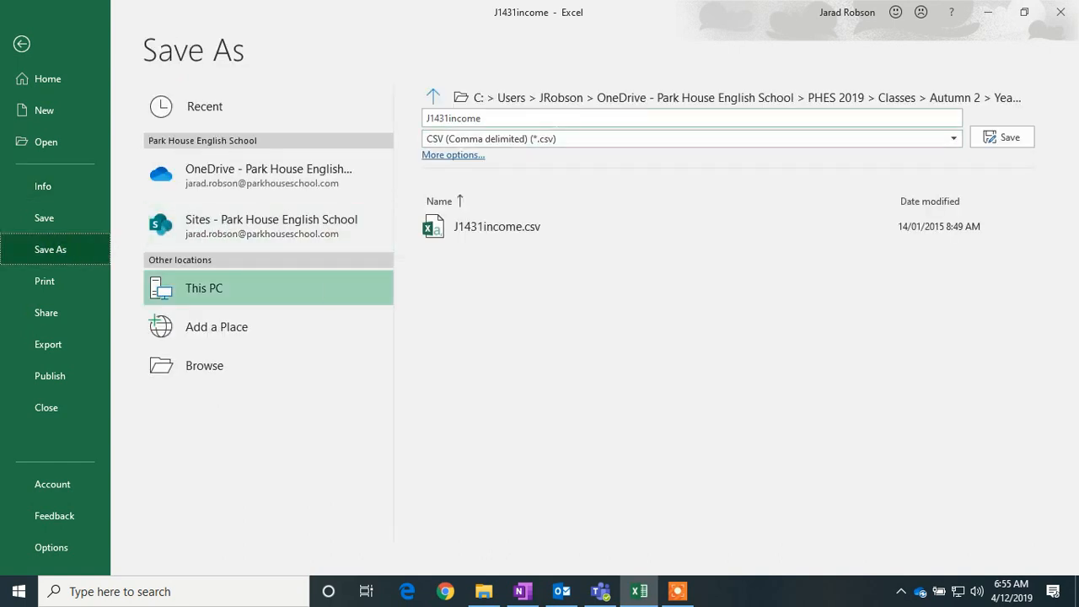
click(544, 117)
click(544, 117)
text(2019)
click(620, 143)
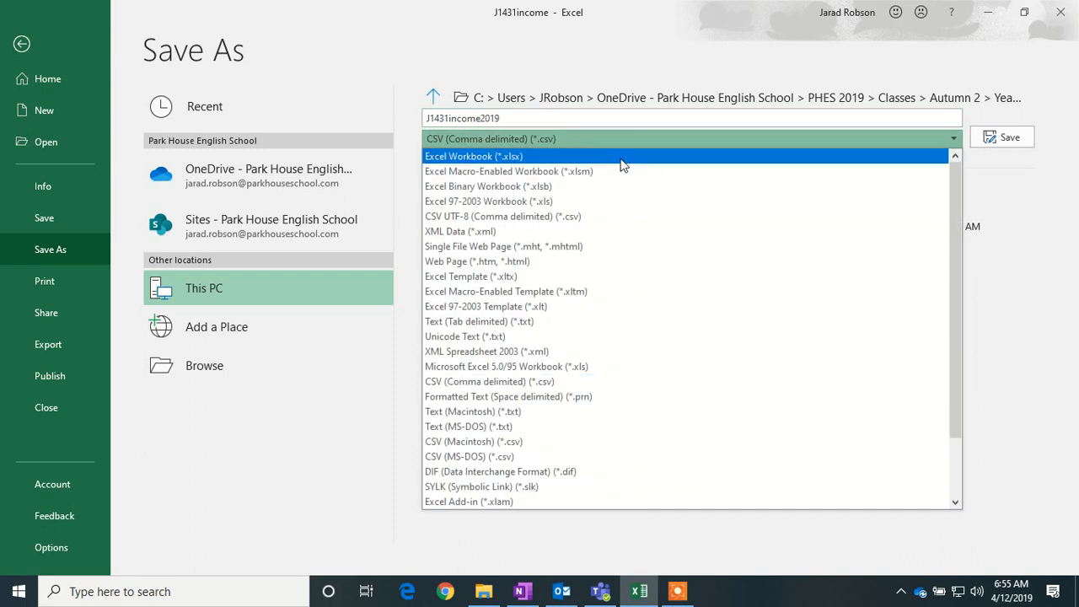
click(622, 164)
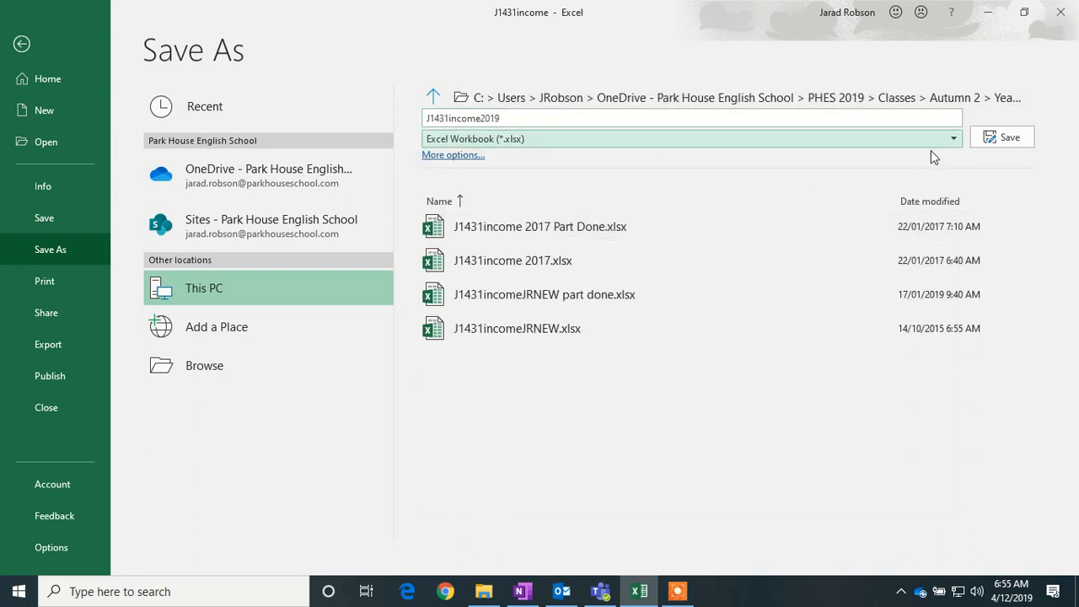
click(1014, 137)
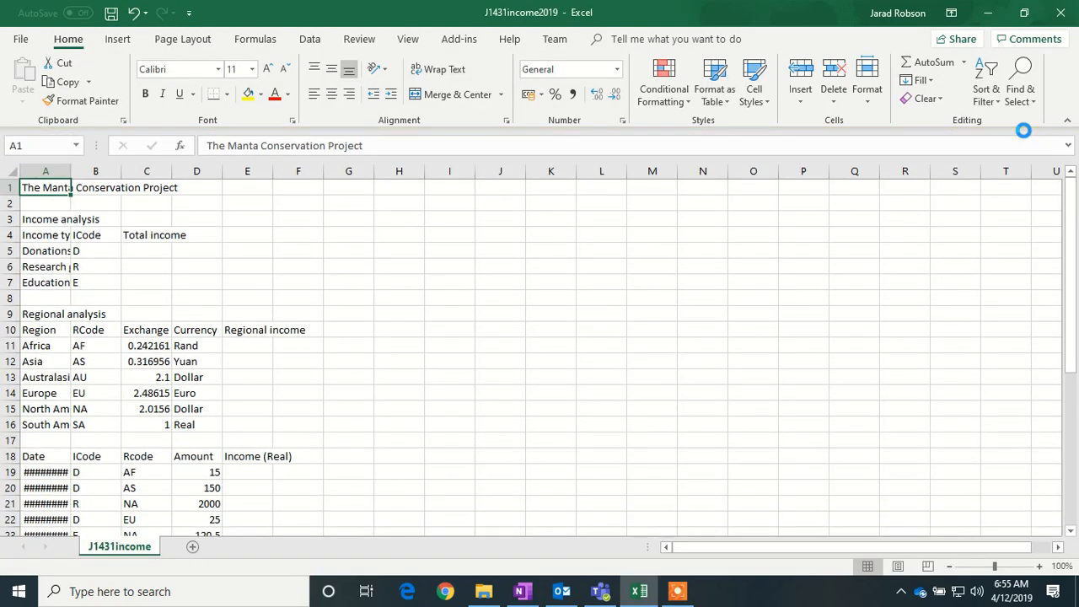
- In Page Layout view, put 'Week 4' in the left header and 'Last edited by' plus the author's name in the right header
click(898, 567)
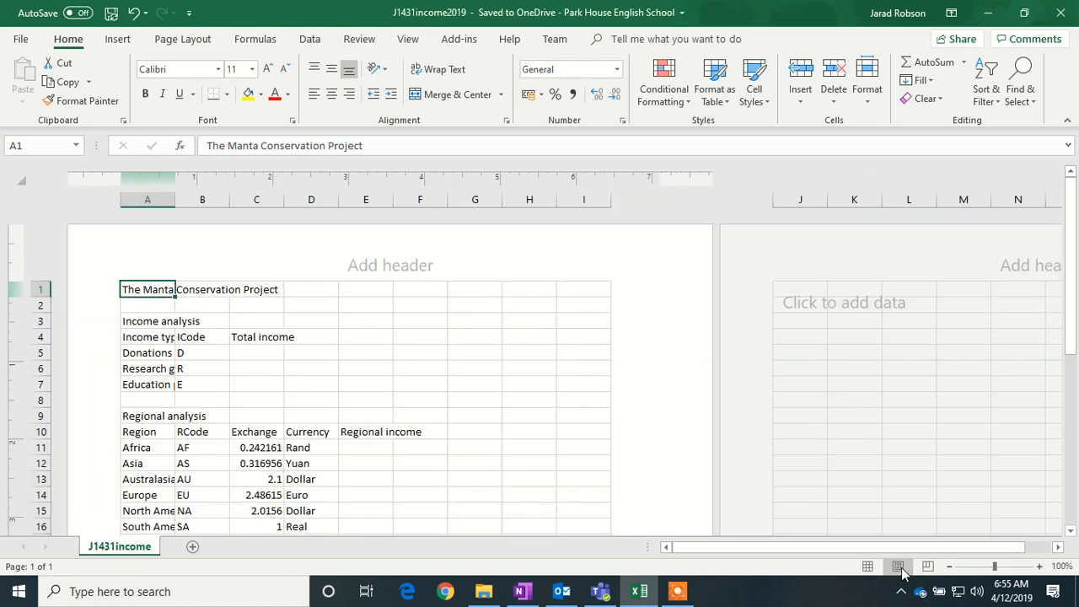
click(141, 247)
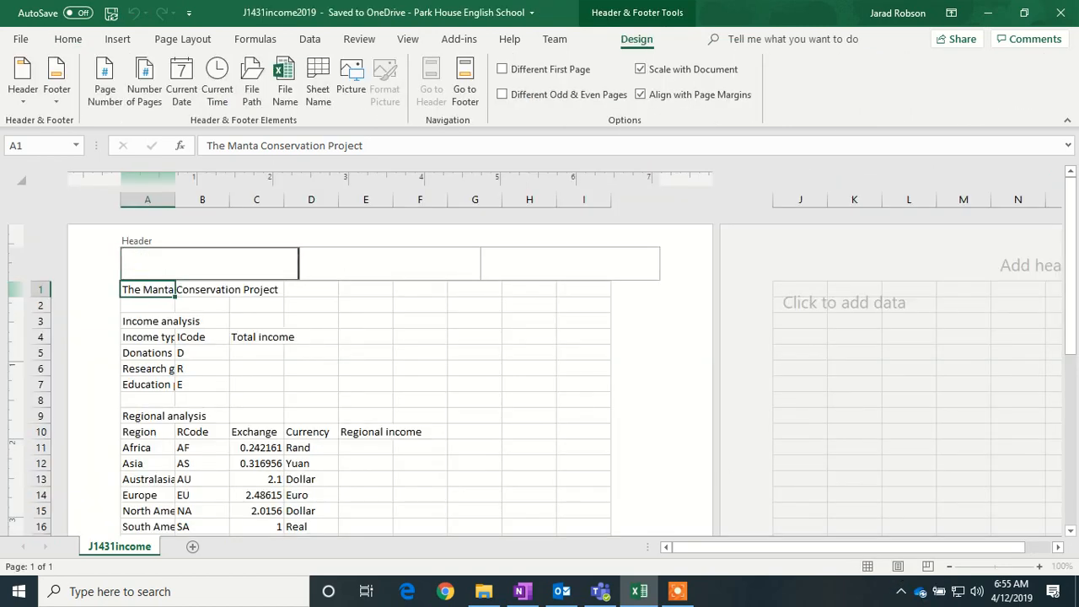
text(Week 4)
click(544, 251)
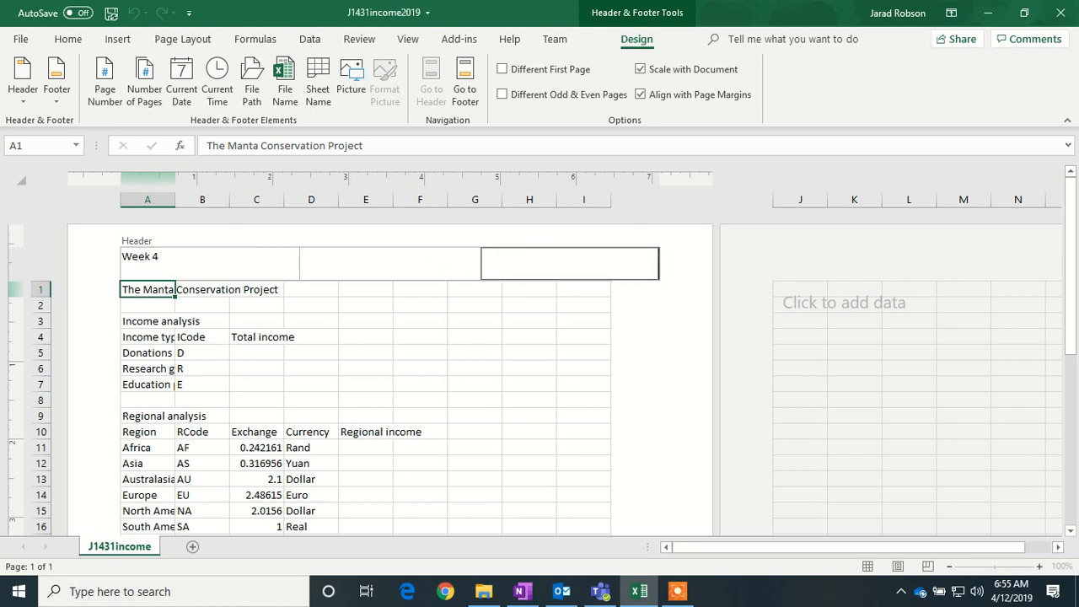
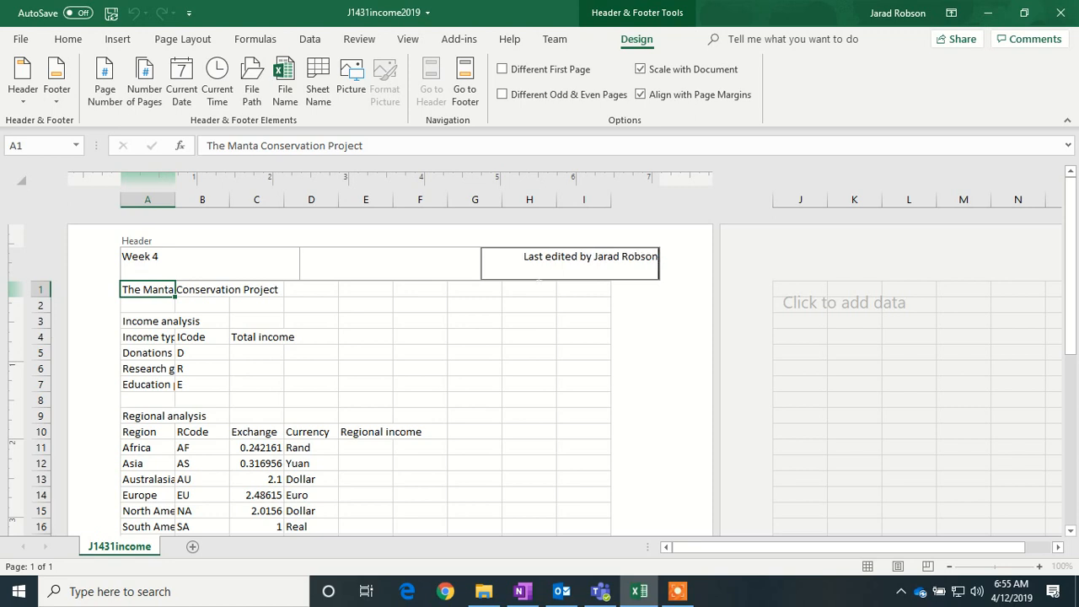
click(475, 307)
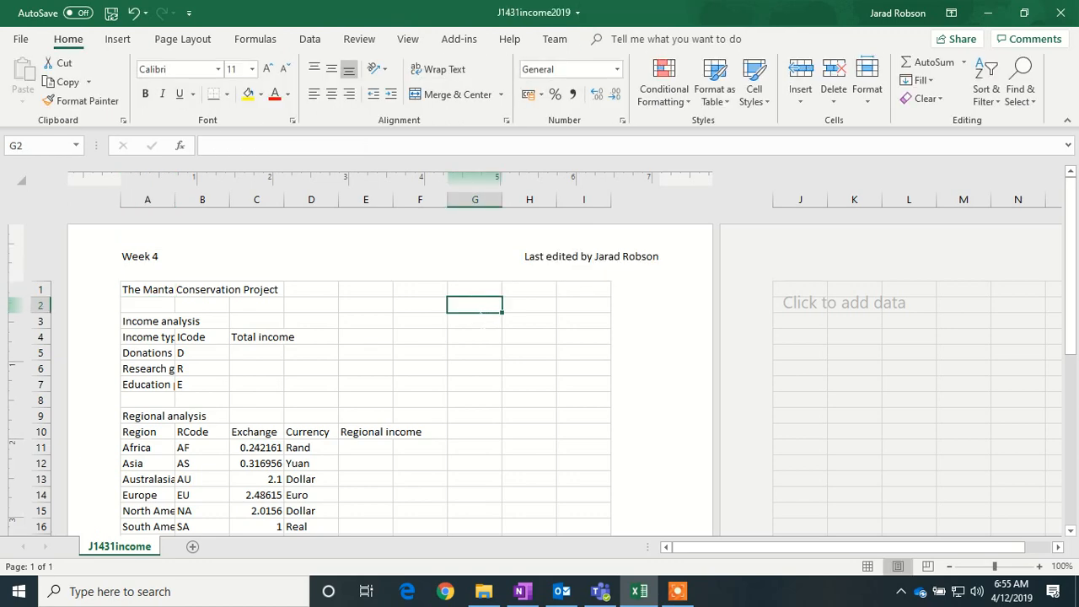
- Enter the candidate reference code in the left footer
scroll(474, 306, down, 8)
scroll(390, 375, down, 4)
click(191, 410)
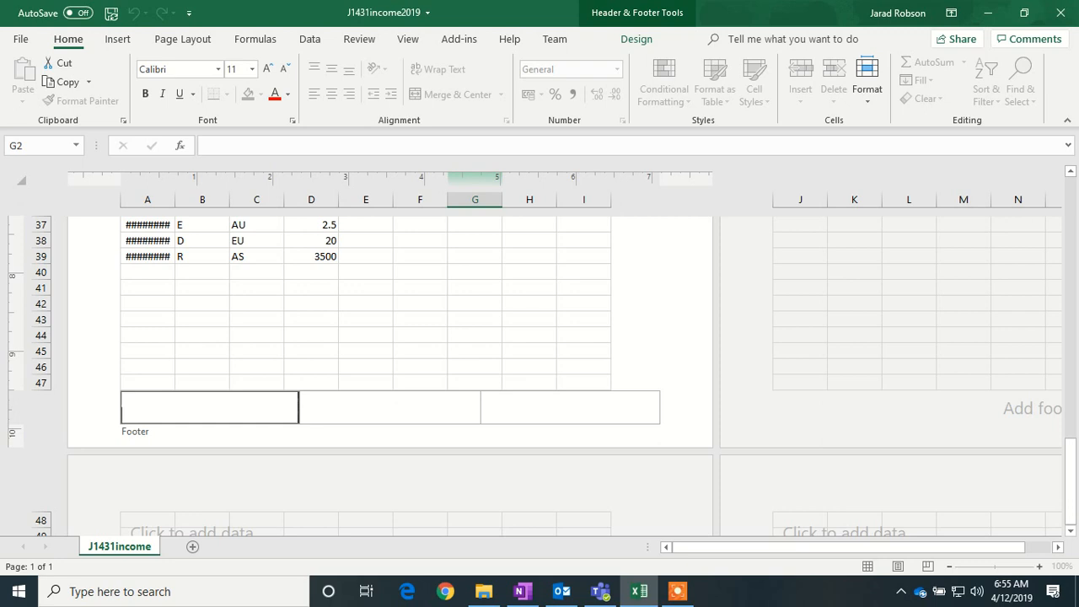
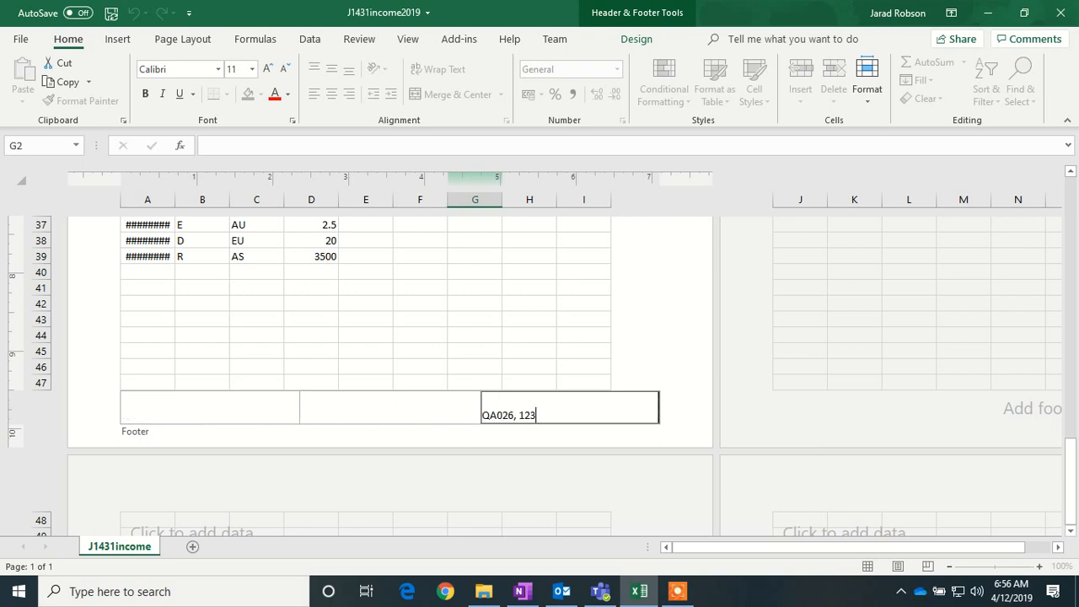
- Fill the right footer with 'Last edited on' current date 'at' current time, then return to Normal view
click(492, 403)
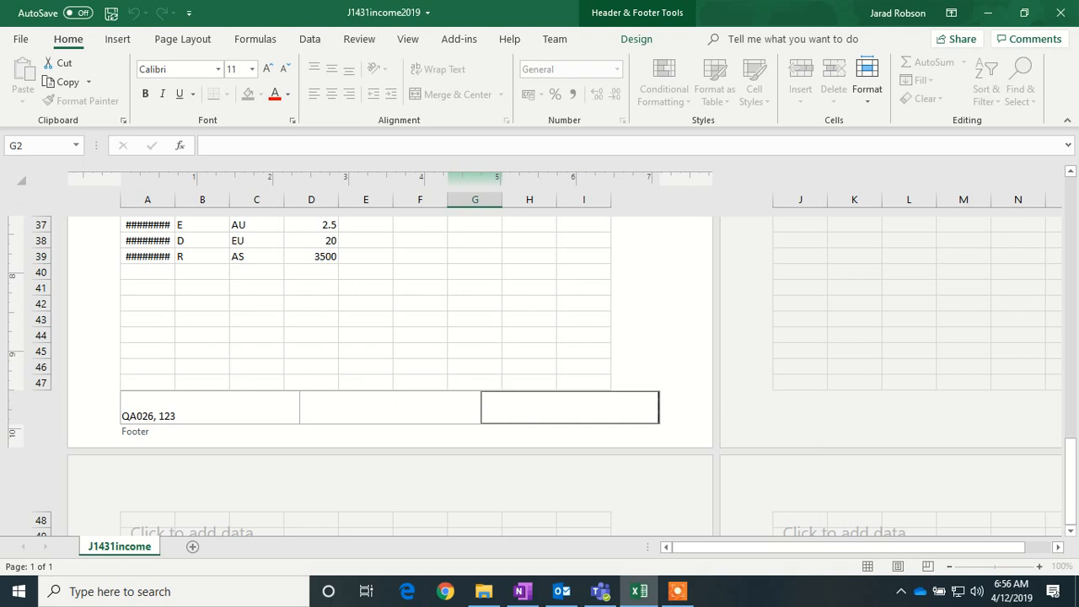
text(Last edited  on)
click(639, 39)
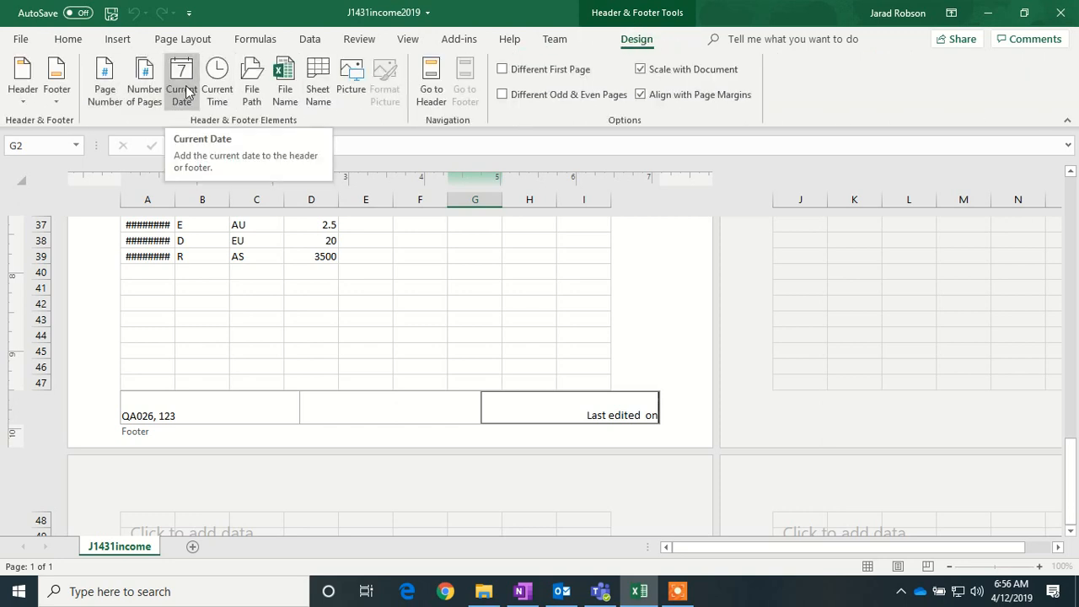
click(186, 92)
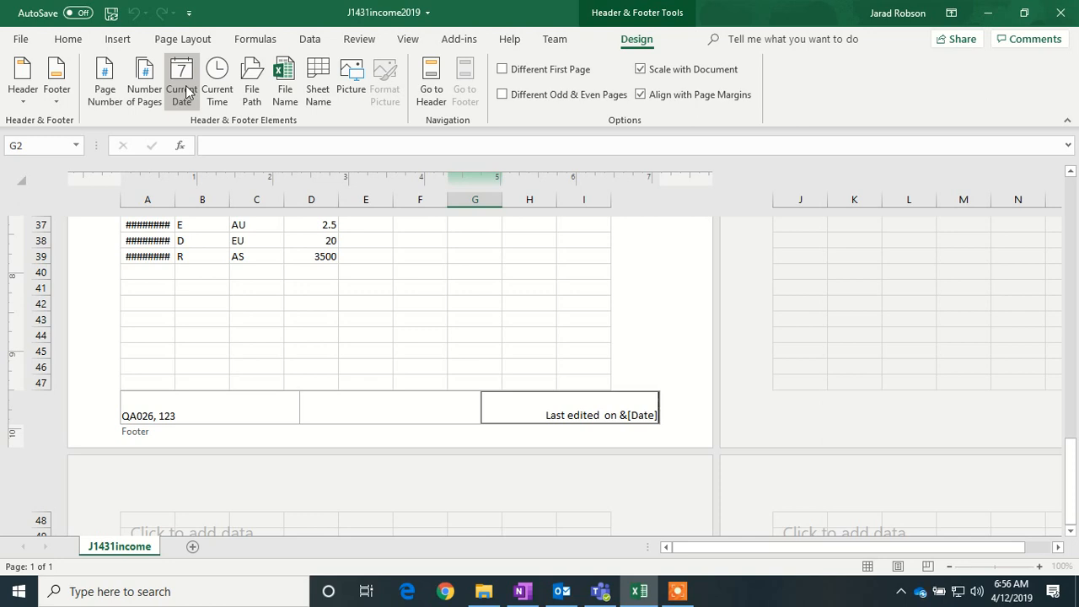
text(at)
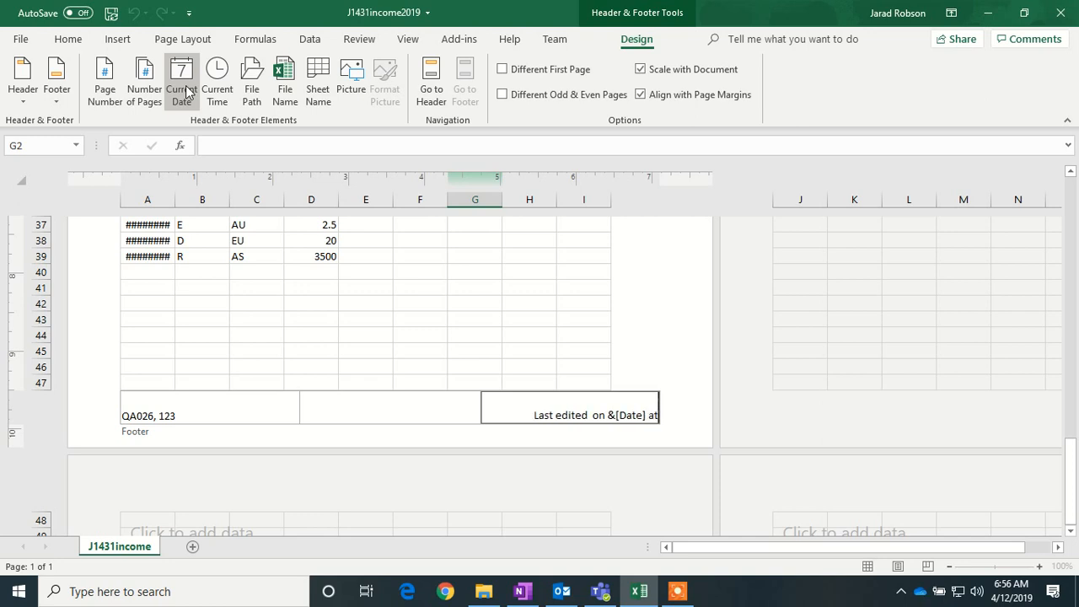
click(215, 91)
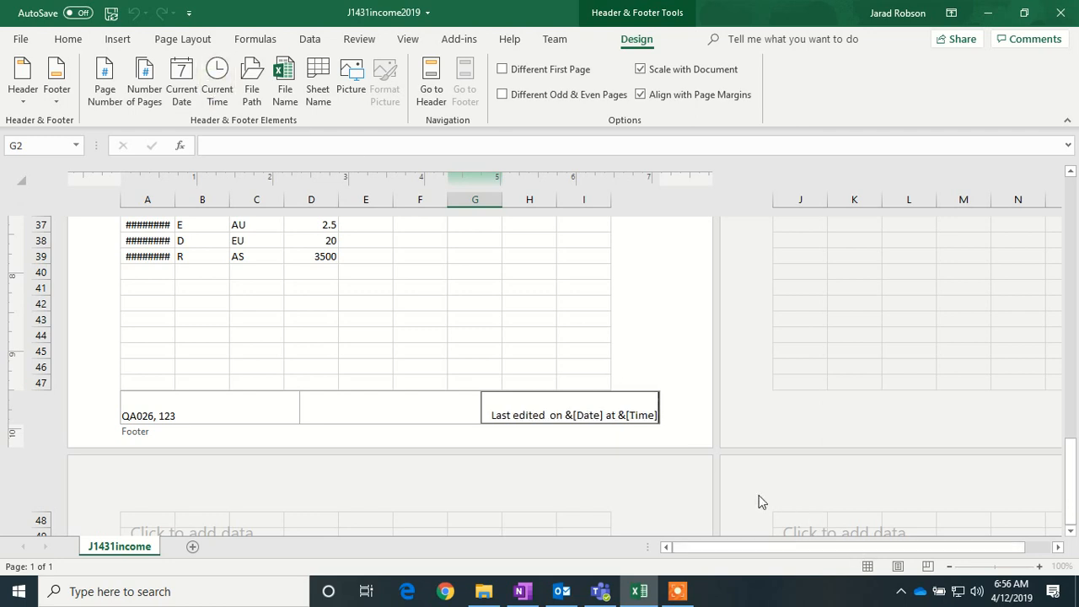
click(409, 412)
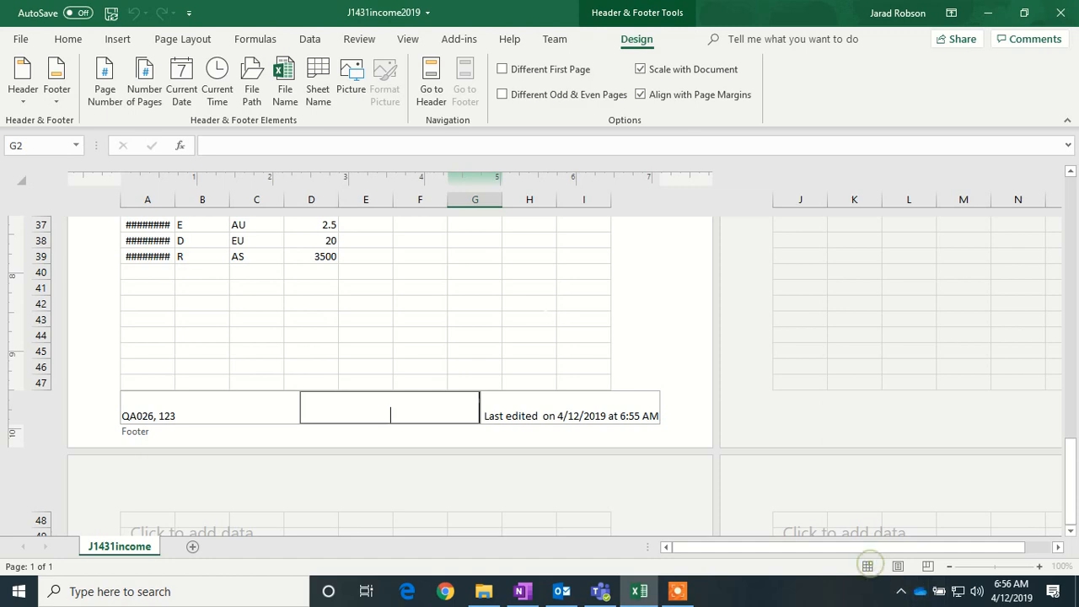
click(538, 335)
click(868, 566)
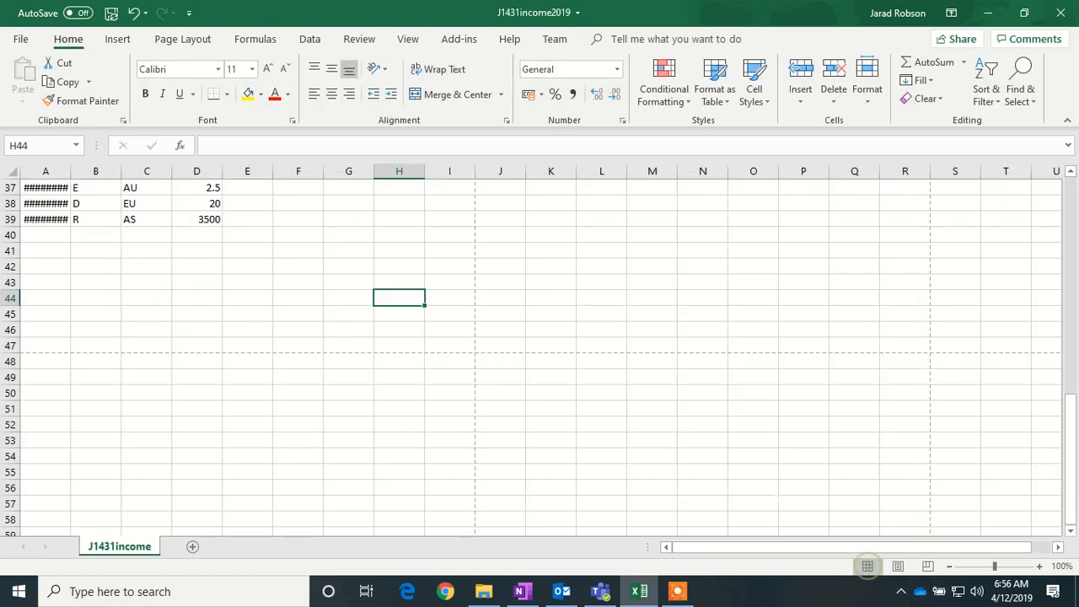
- Merge and centre the title across A1:E1 and make it 24 pt
scroll(540, 354, up, 12)
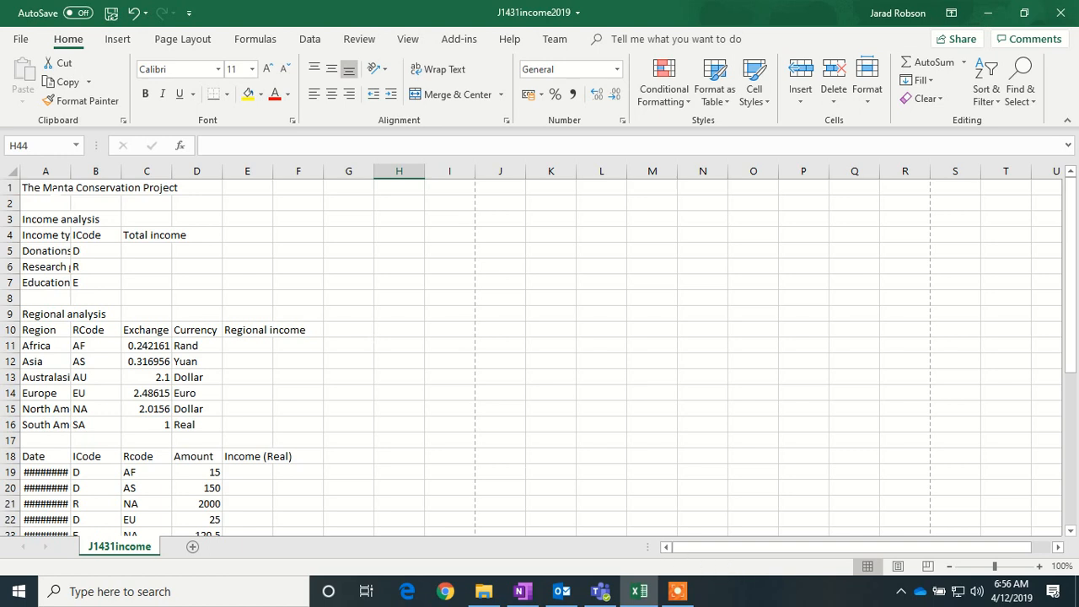
drag(33, 187, 266, 193)
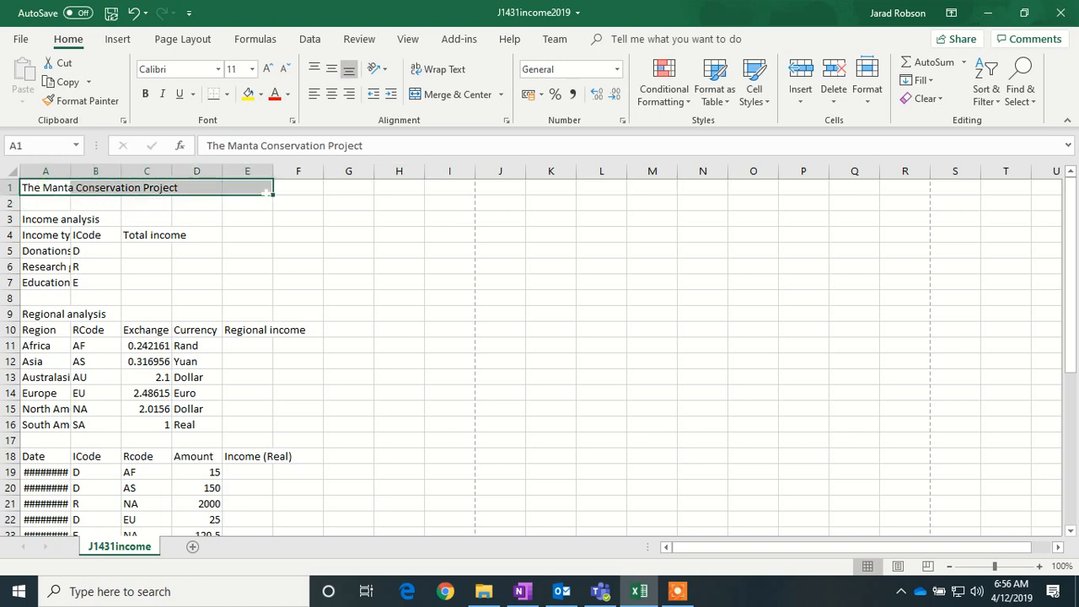
click(438, 94)
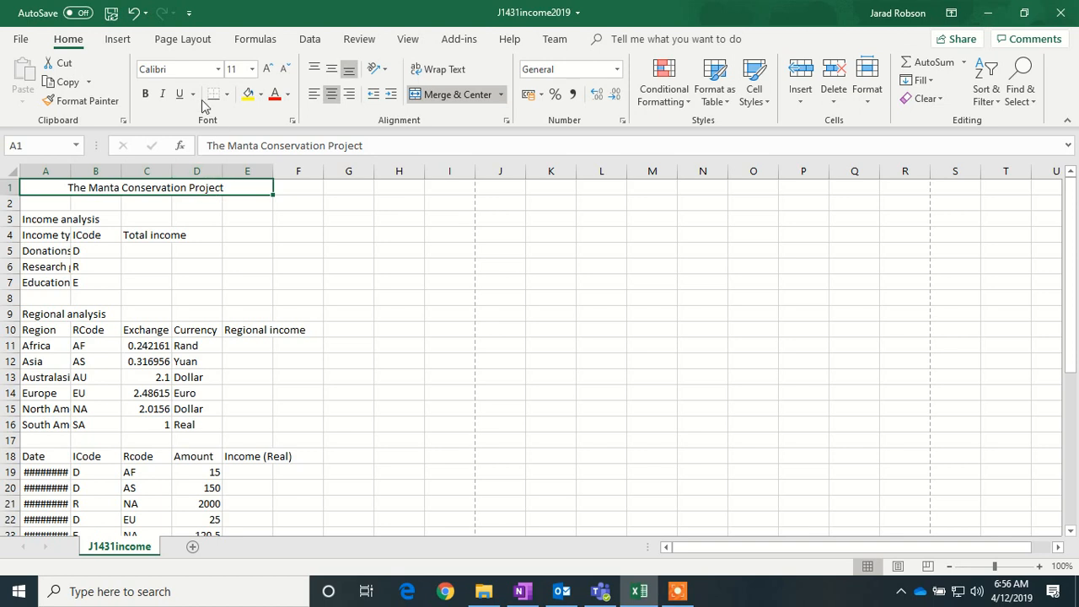
click(251, 69)
click(234, 237)
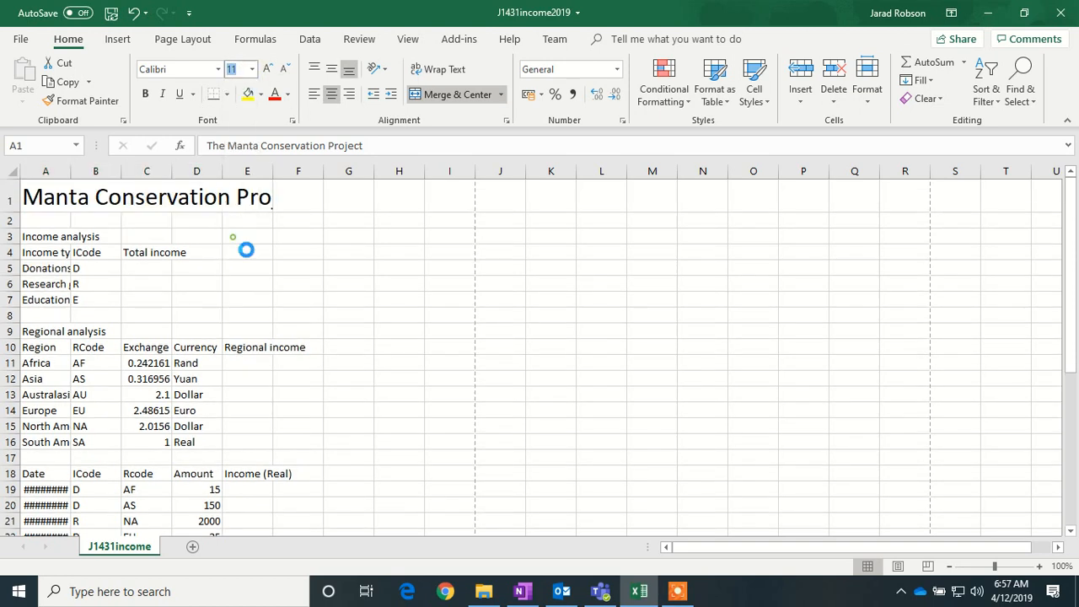
- Make the title white on a grey fill, and widen columns E and A
click(287, 95)
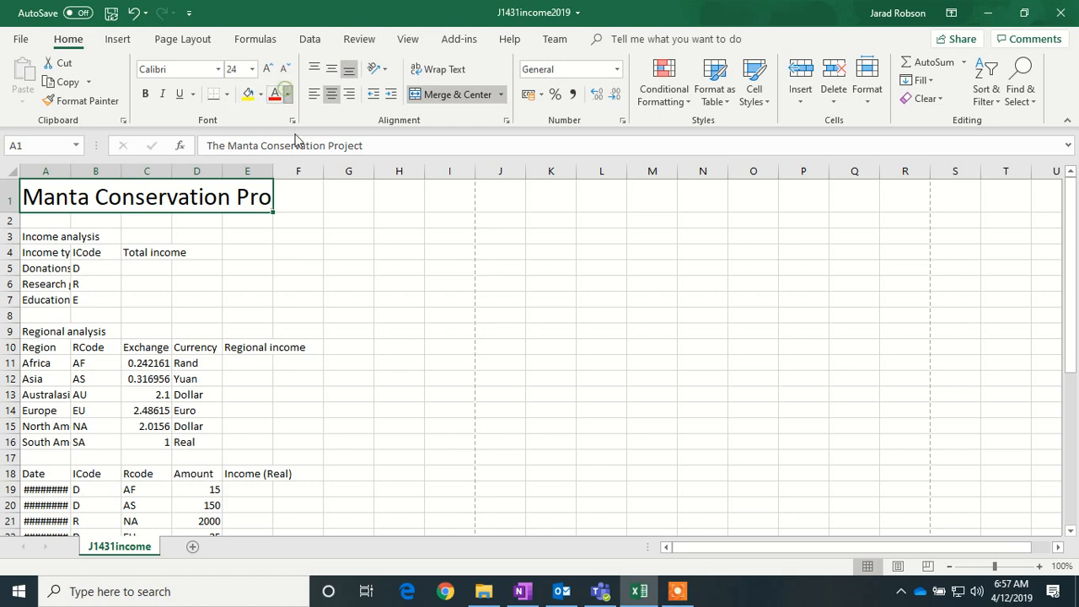
click(276, 152)
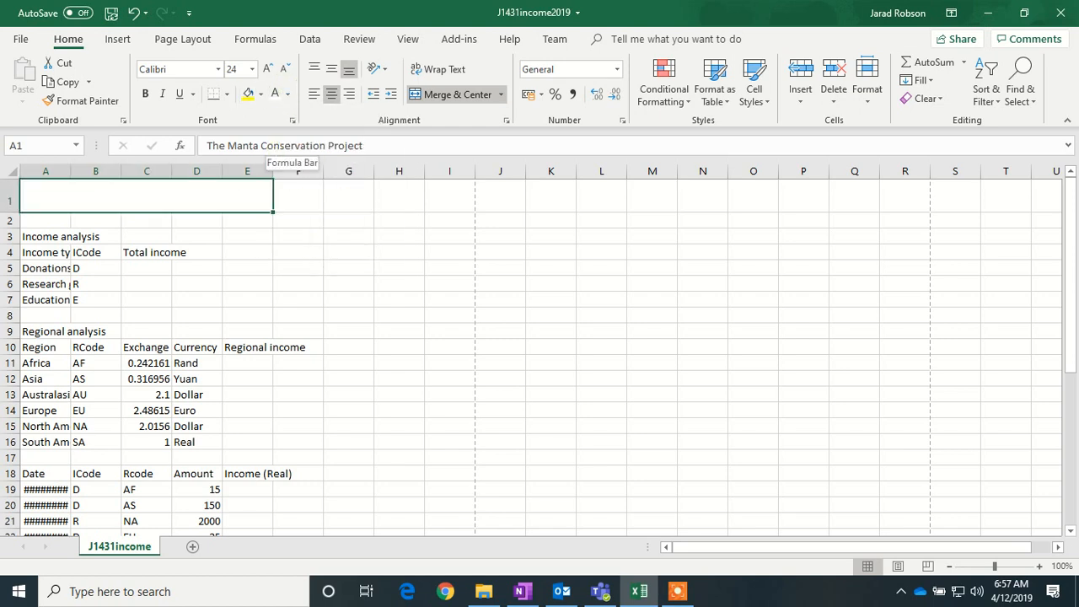
click(262, 95)
click(248, 179)
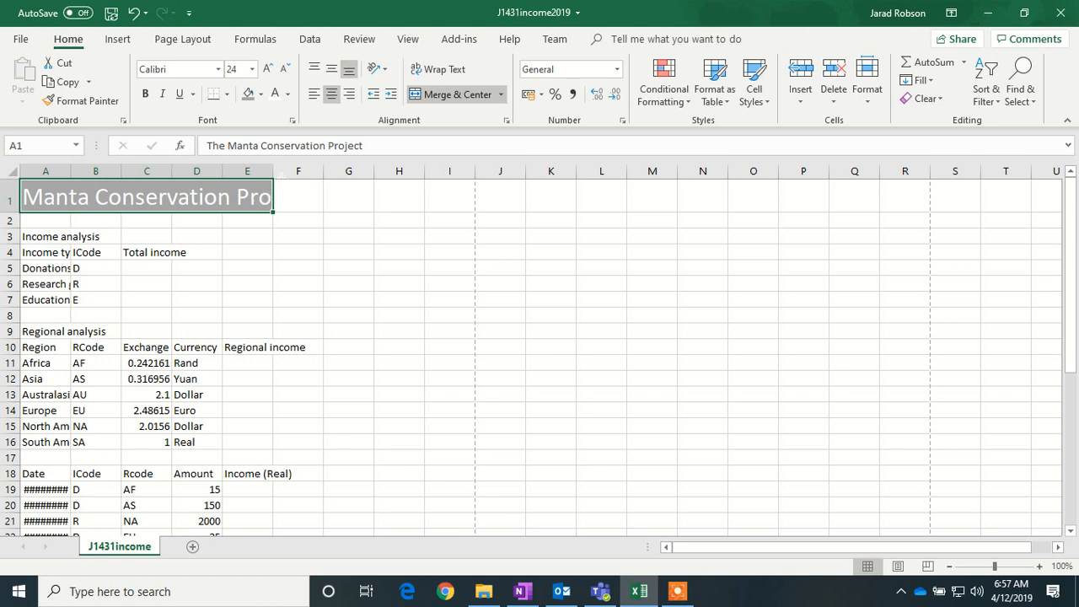
drag(274, 173, 332, 171)
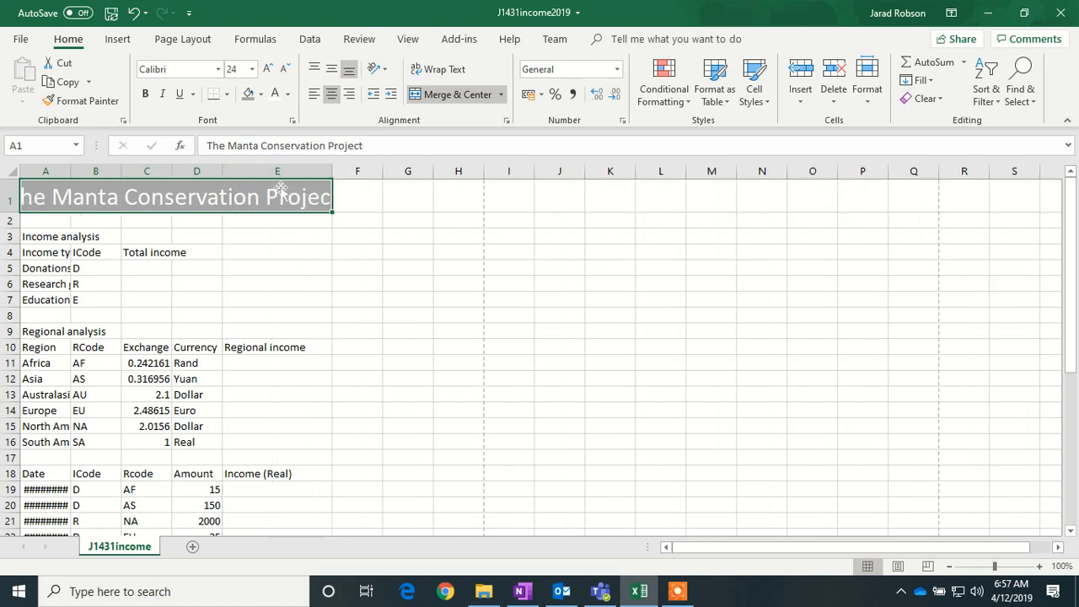
drag(72, 175, 118, 179)
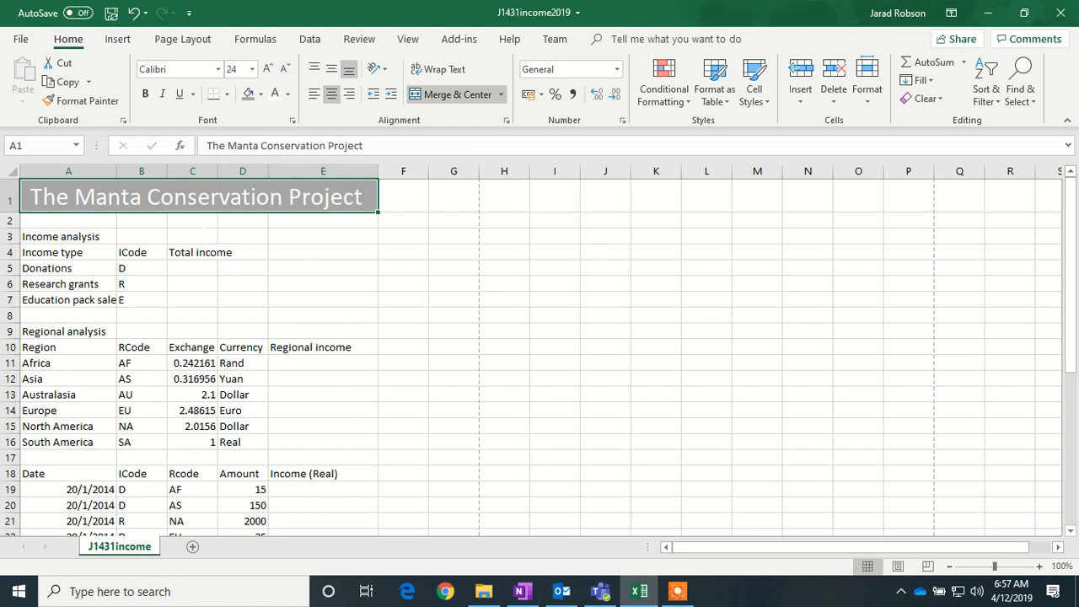
- Format the exchange rates in C11:C16 as Number with 3 decimal places
click(196, 363)
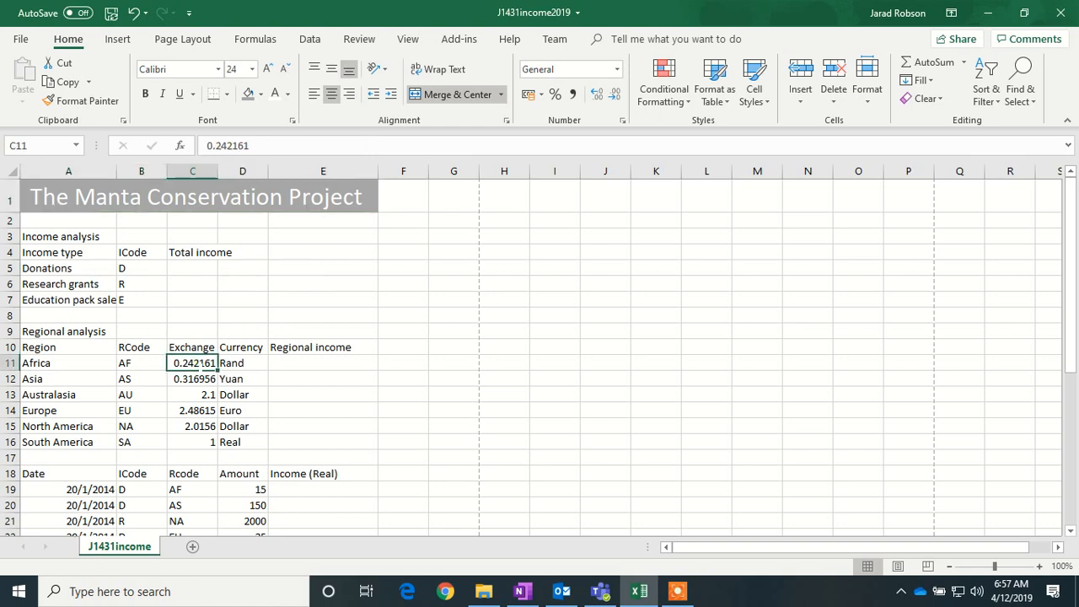
drag(201, 362, 191, 449)
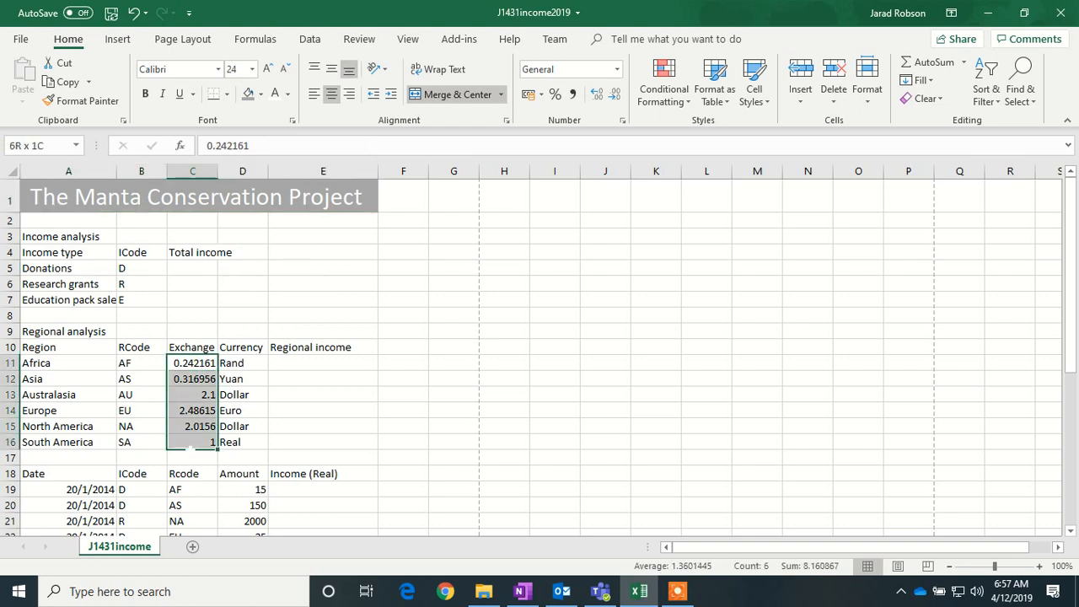
right_click(201, 371)
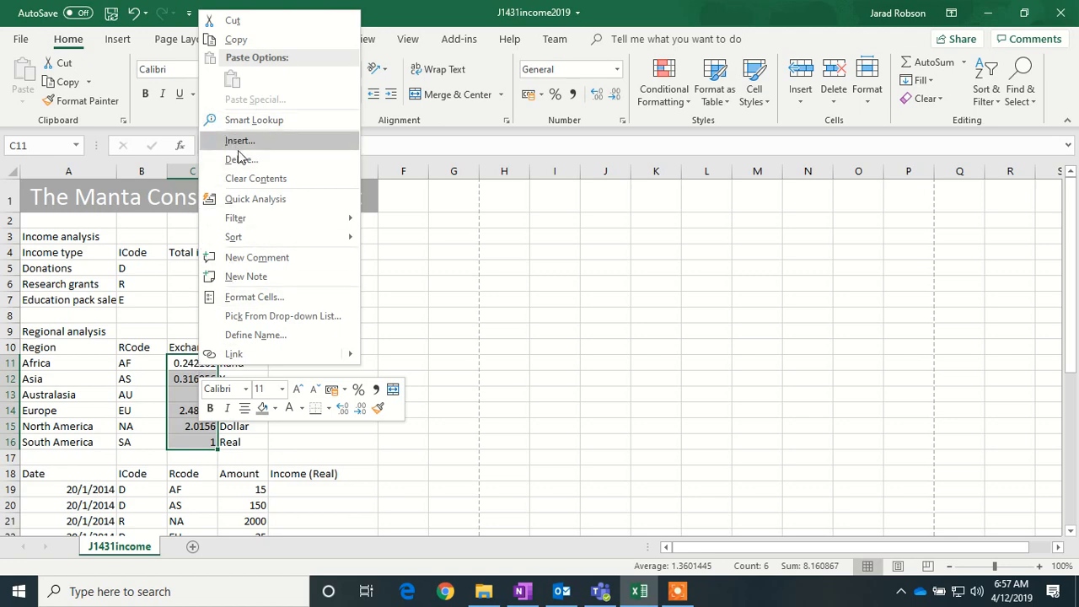
click(251, 300)
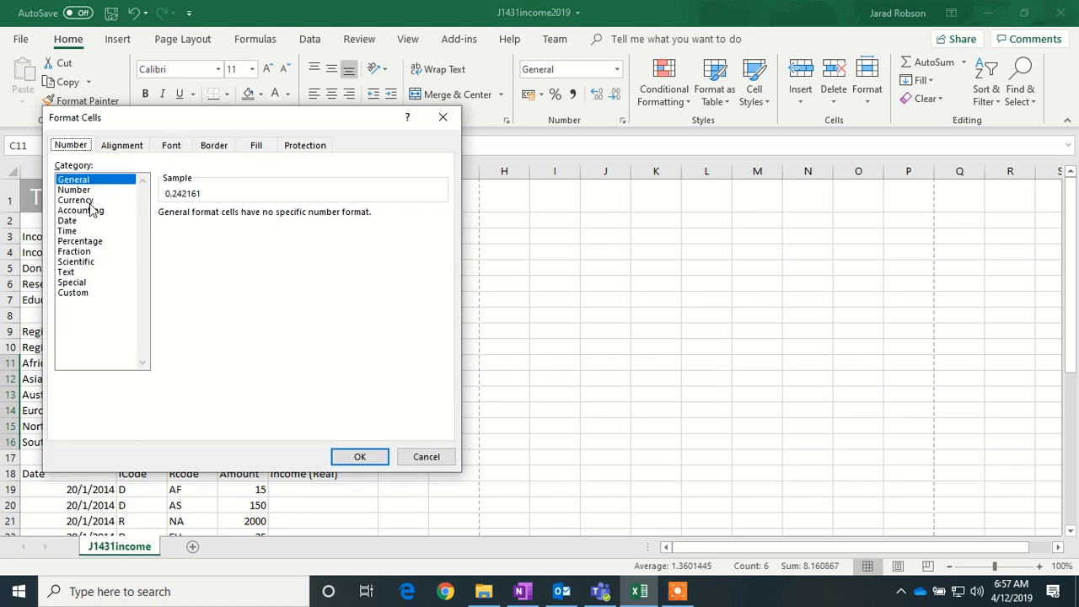
click(85, 191)
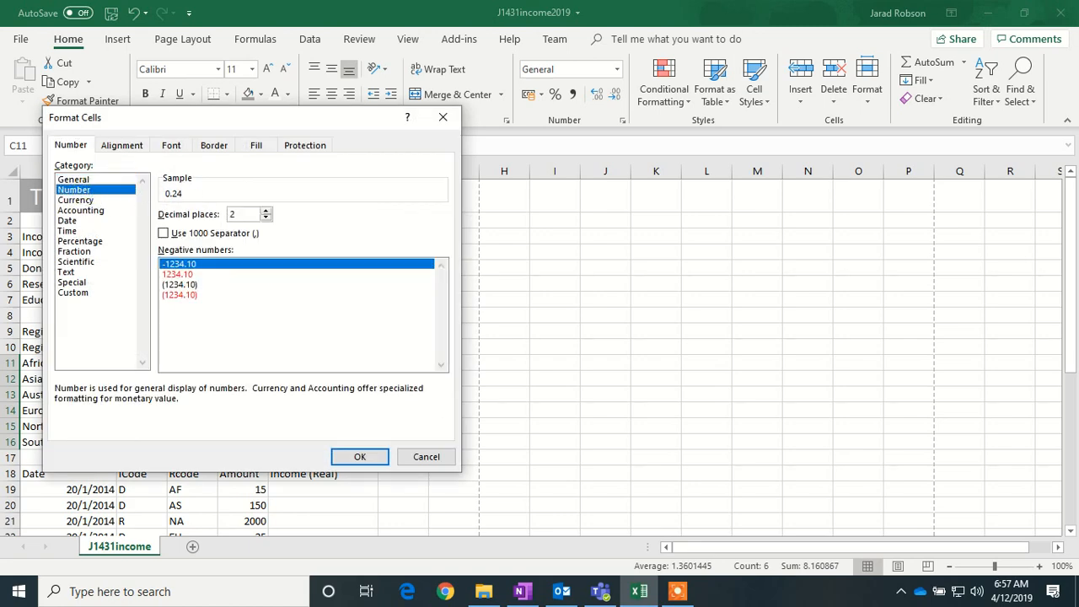
click(265, 210)
click(356, 455)
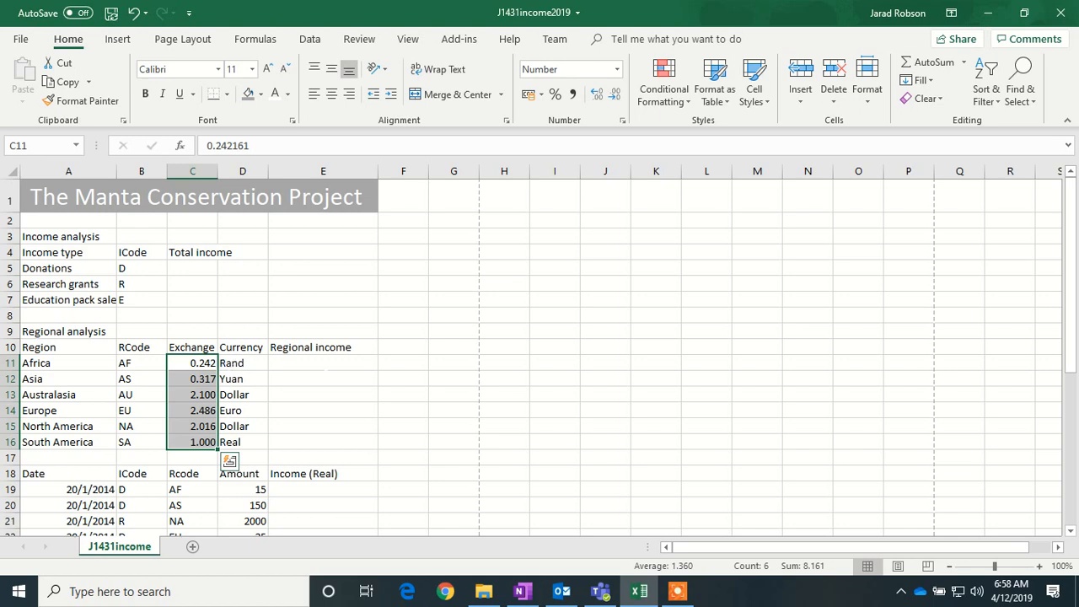
click(317, 361)
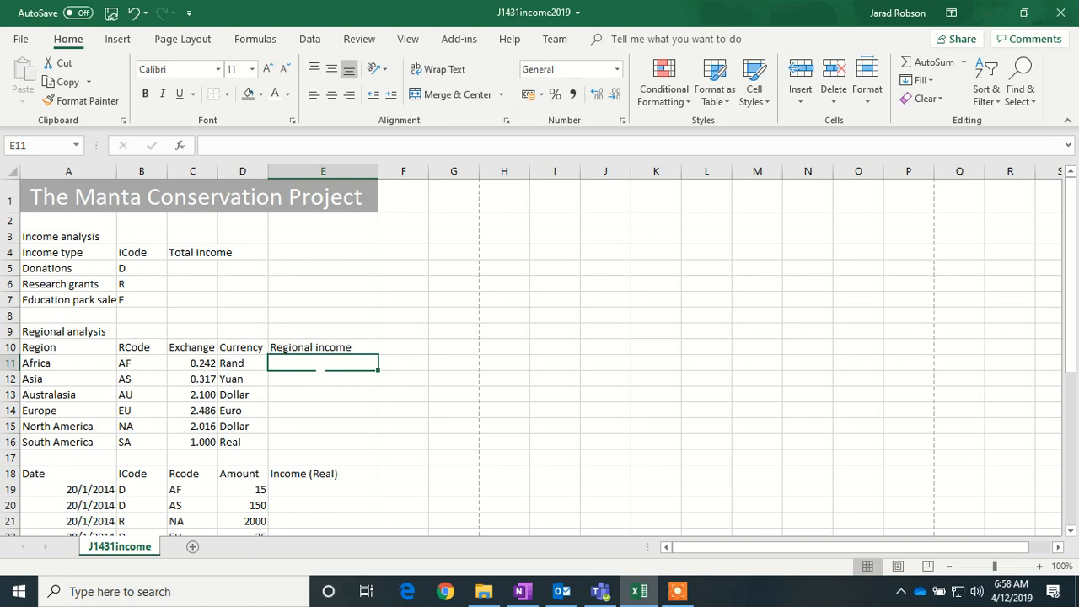
- Start a SUMIF in E11 using the absolute Rcode range $C$19:$C$39
text(S)
key(BackSpace)
text(=)
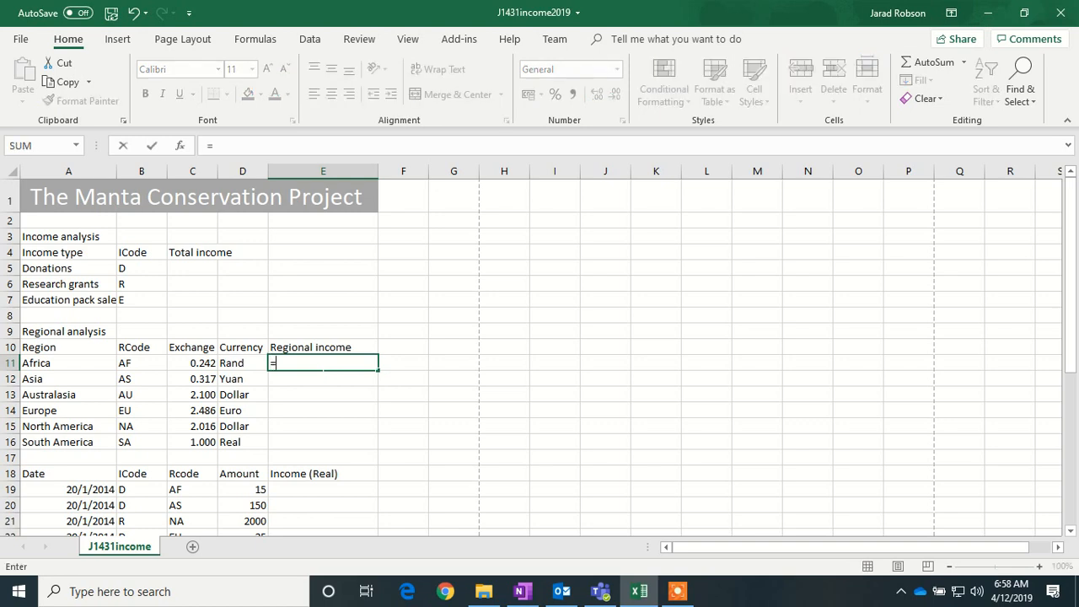
text(SUMIF)
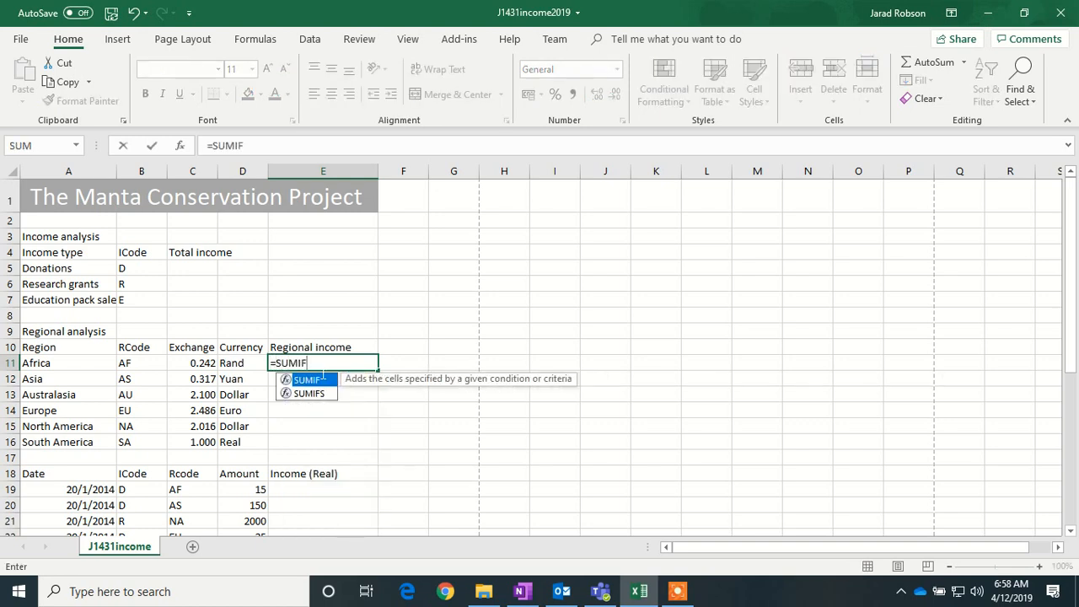
text(()
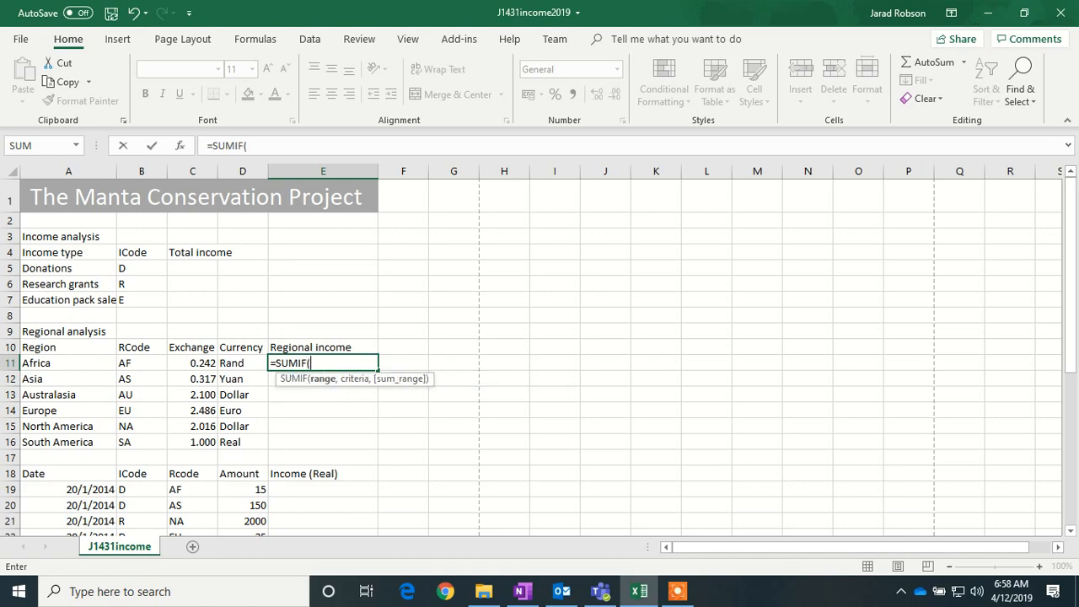
scroll(540, 354, down, 1)
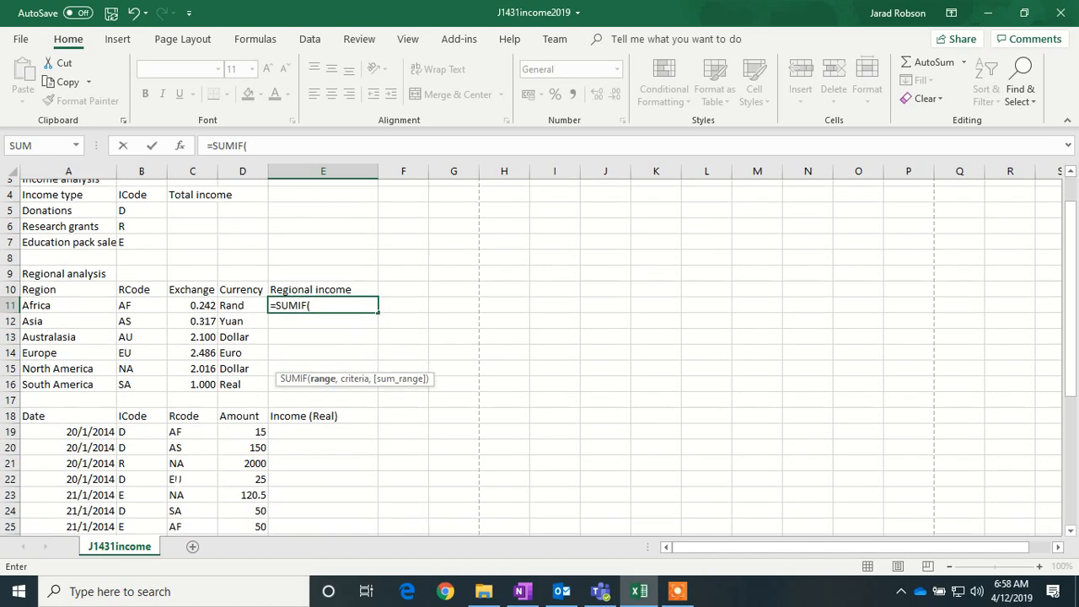
drag(192, 425, 193, 491)
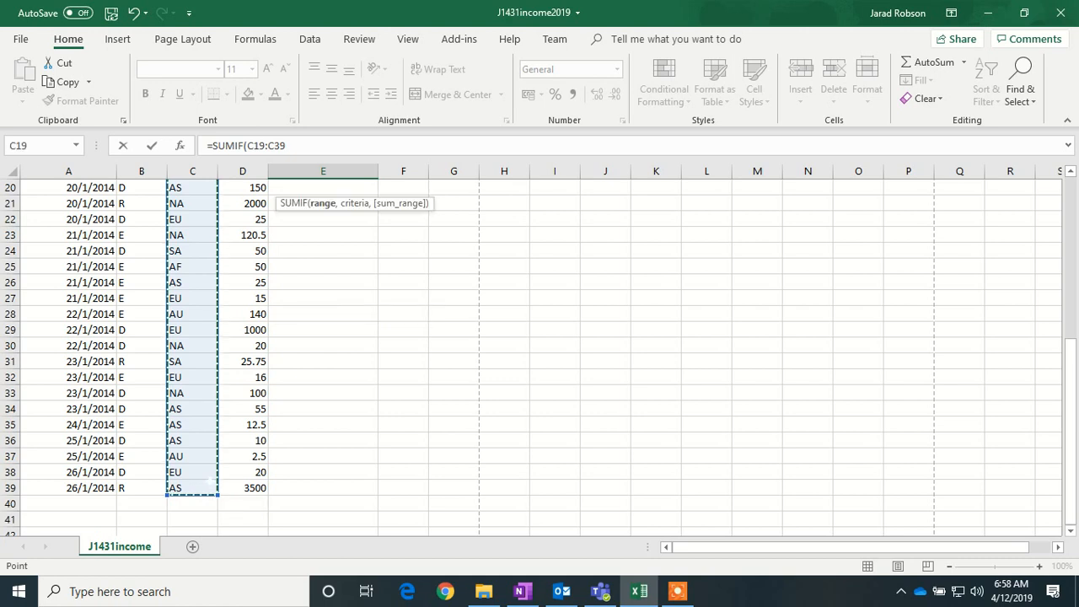
scroll(193, 490, up, 2)
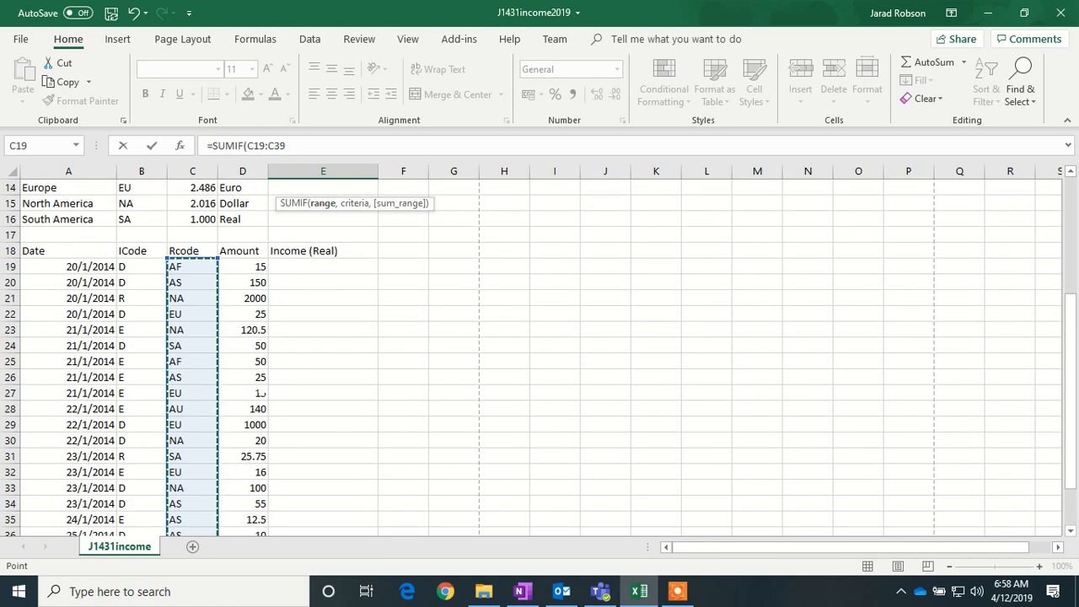
key(F4)
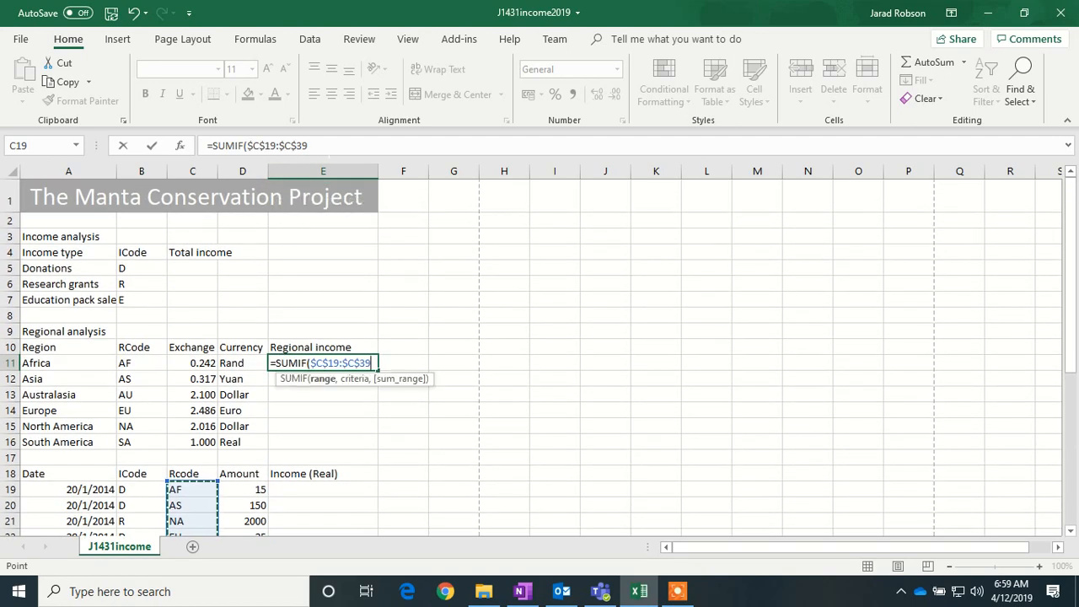
click(320, 146)
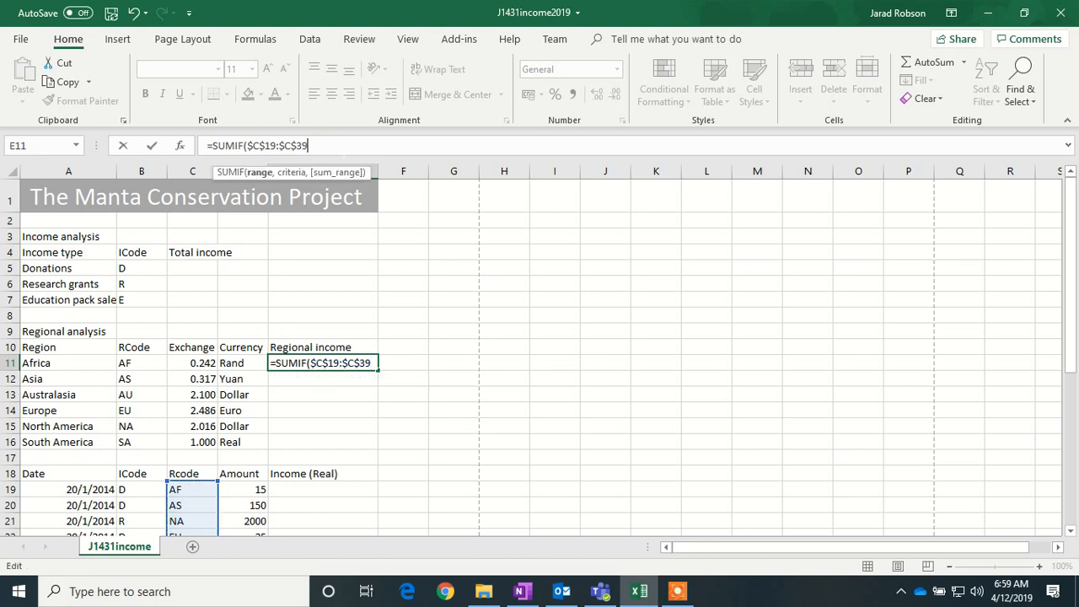
text(,)
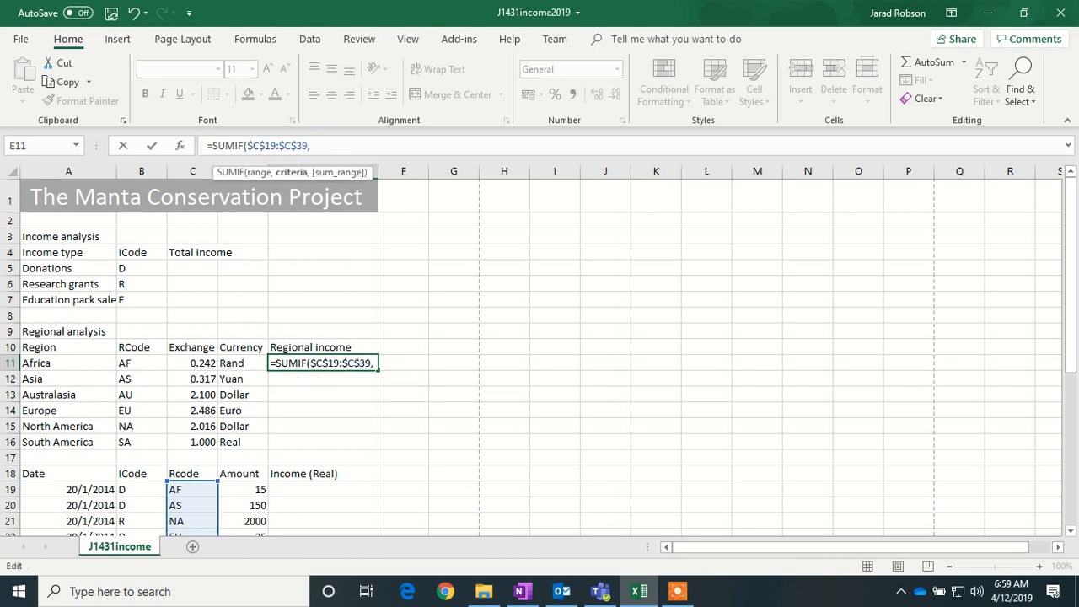
- Complete the SUMIF with criterion B11 and absolute sum range $D$19:$D$39, giving 65
click(139, 363)
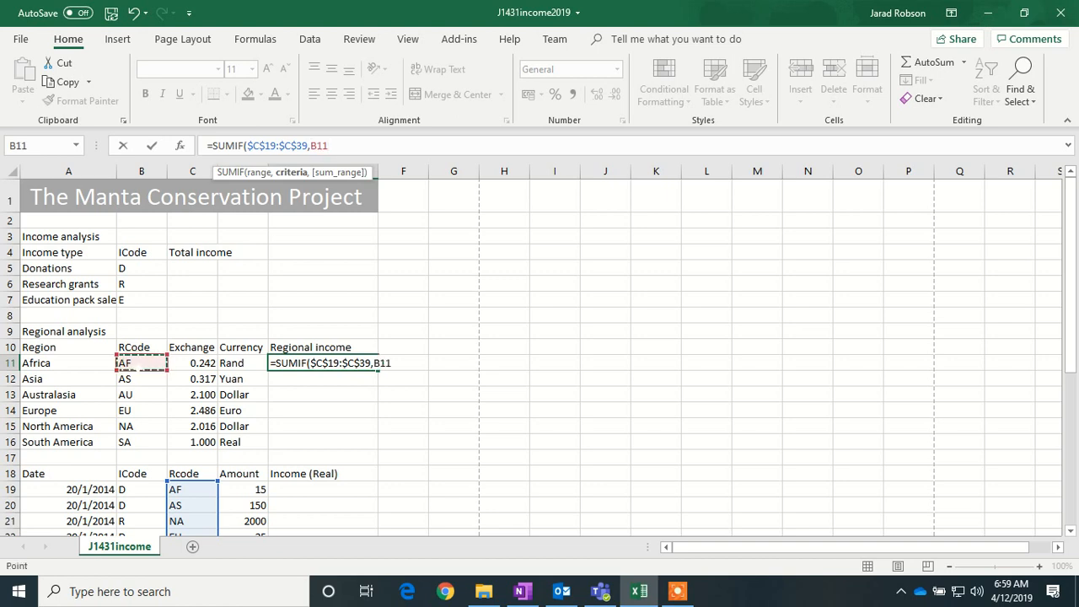
text(,)
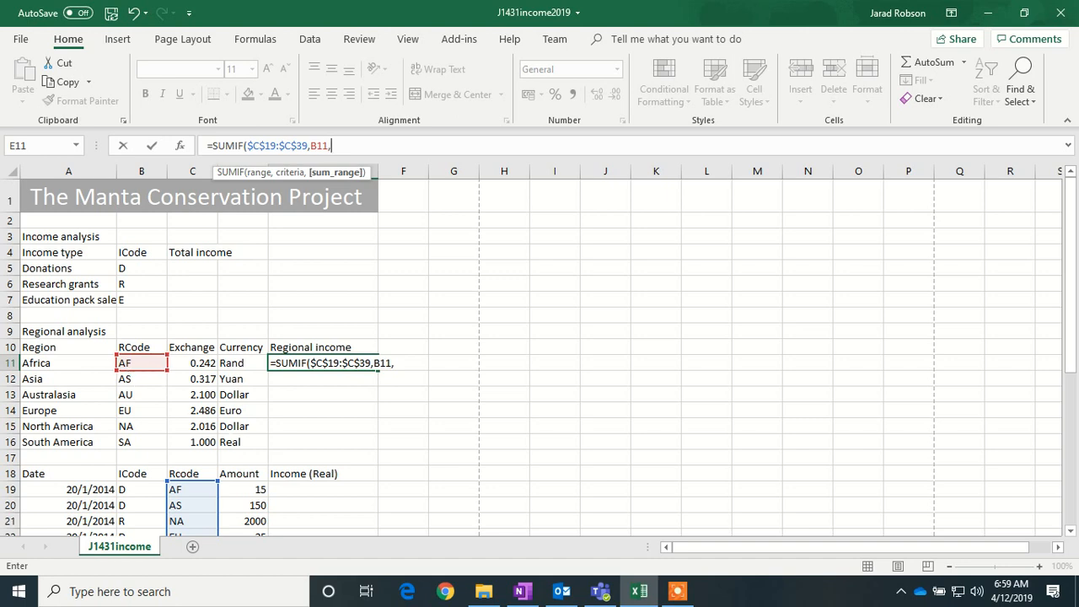
scroll(539, 337, down, 3)
drag(244, 346, 244, 504)
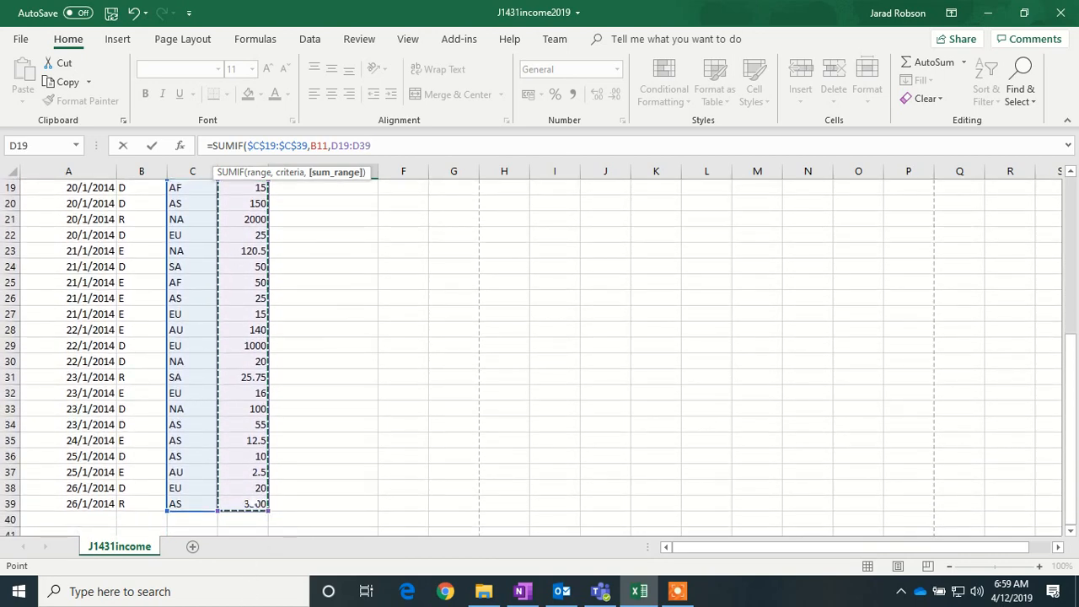
key(F4)
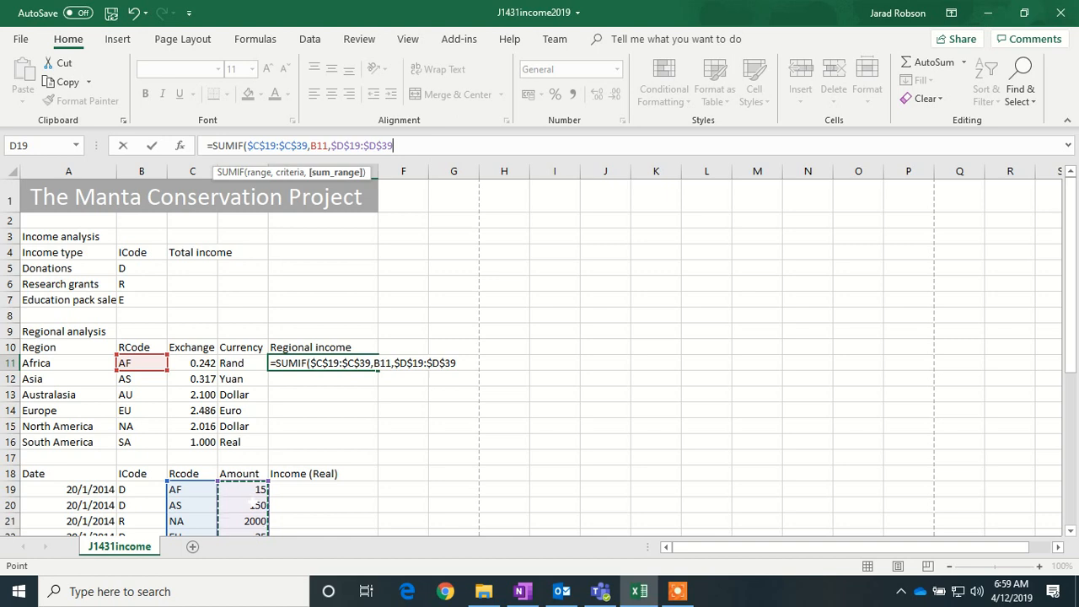
text())
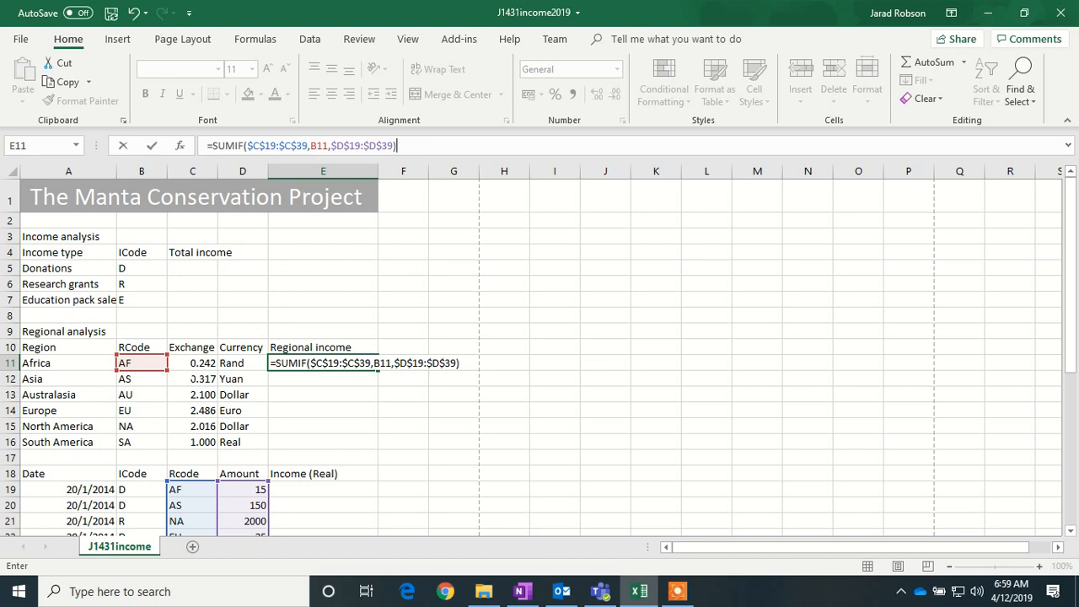
key(Return)
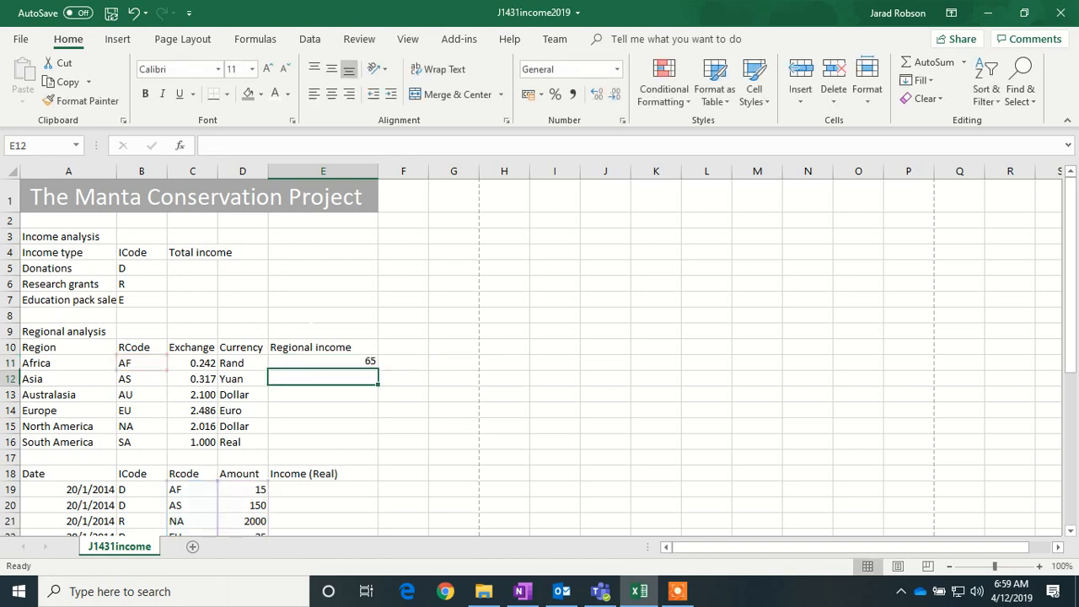
click(359, 363)
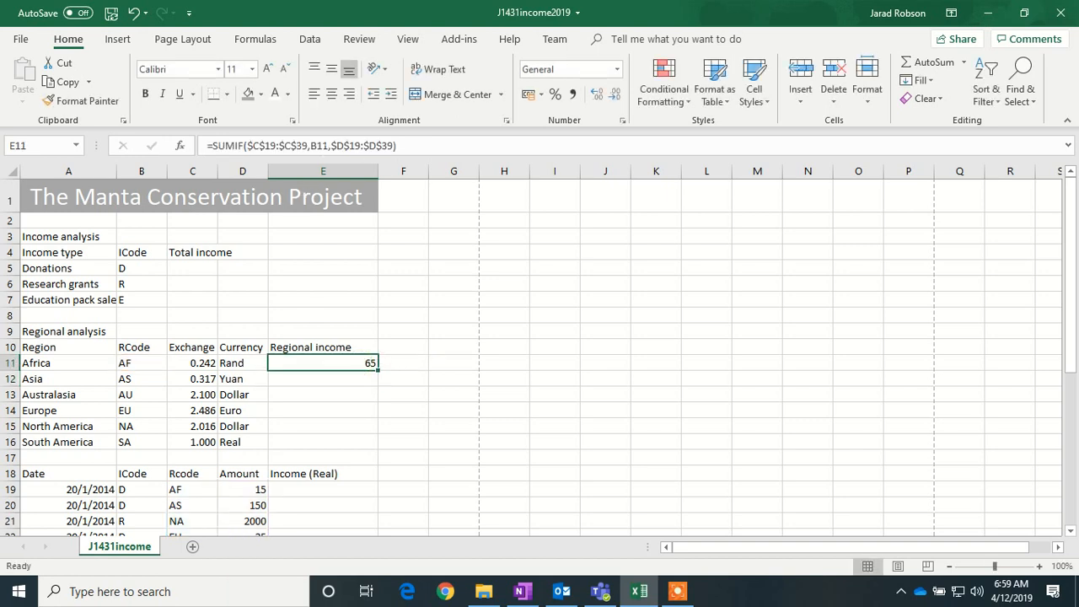
drag(378, 370, 375, 449)
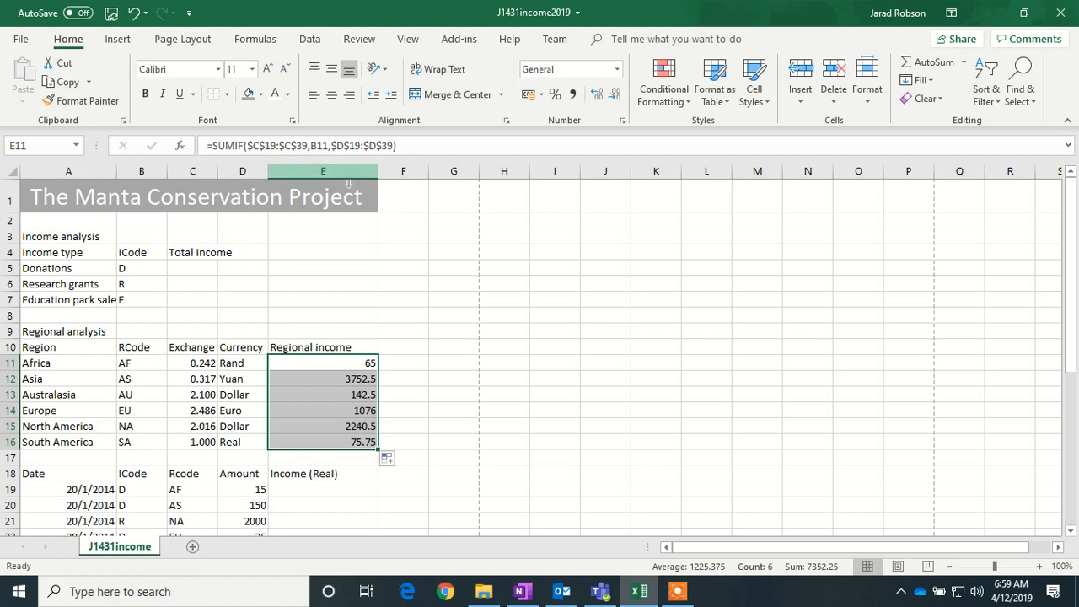
click(335, 378)
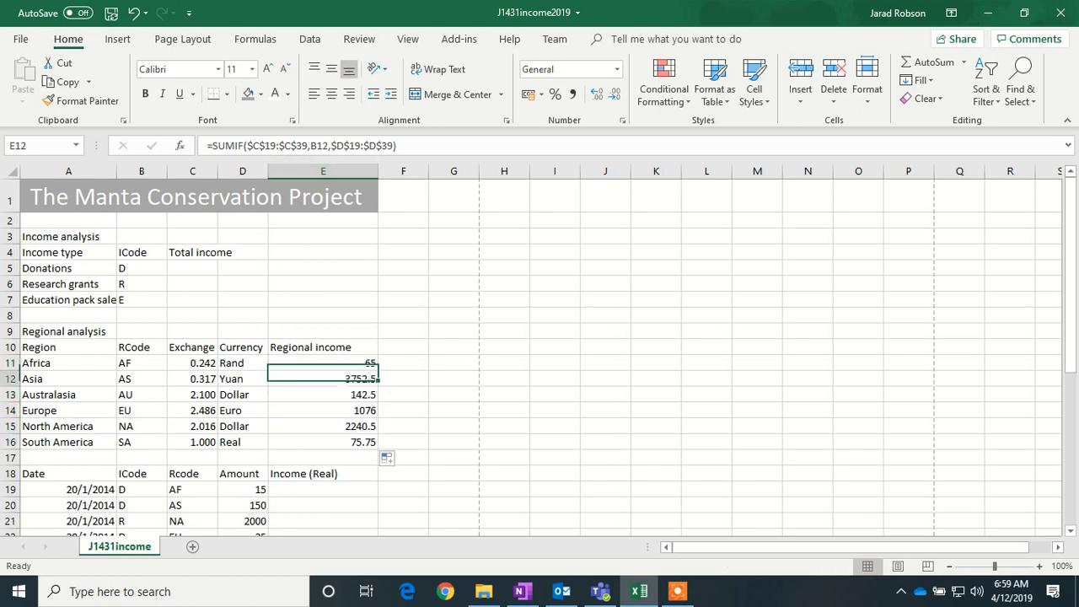
click(337, 394)
click(335, 410)
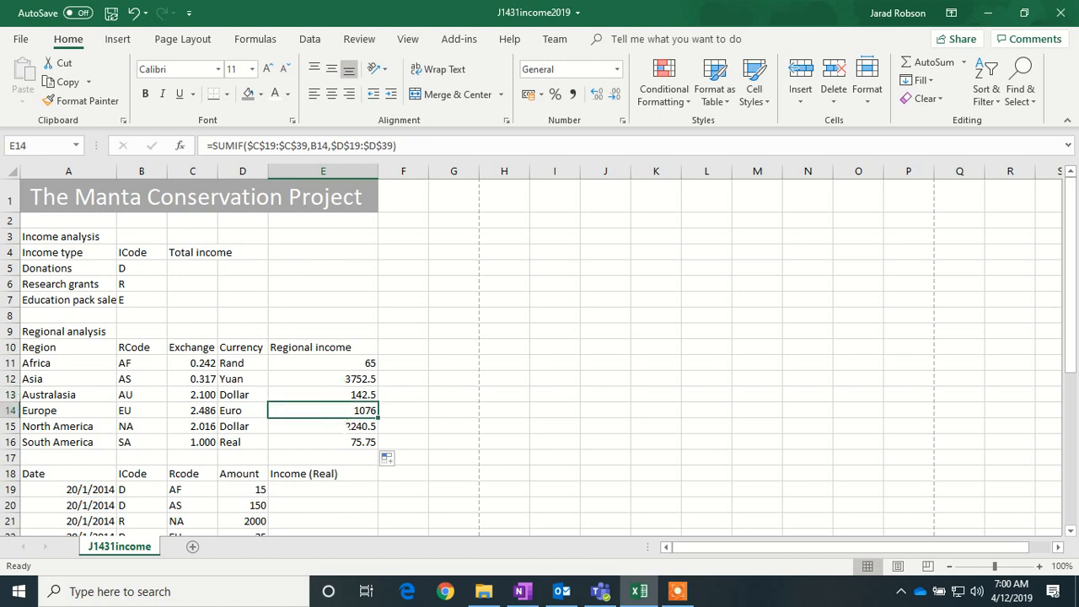
click(346, 426)
click(346, 442)
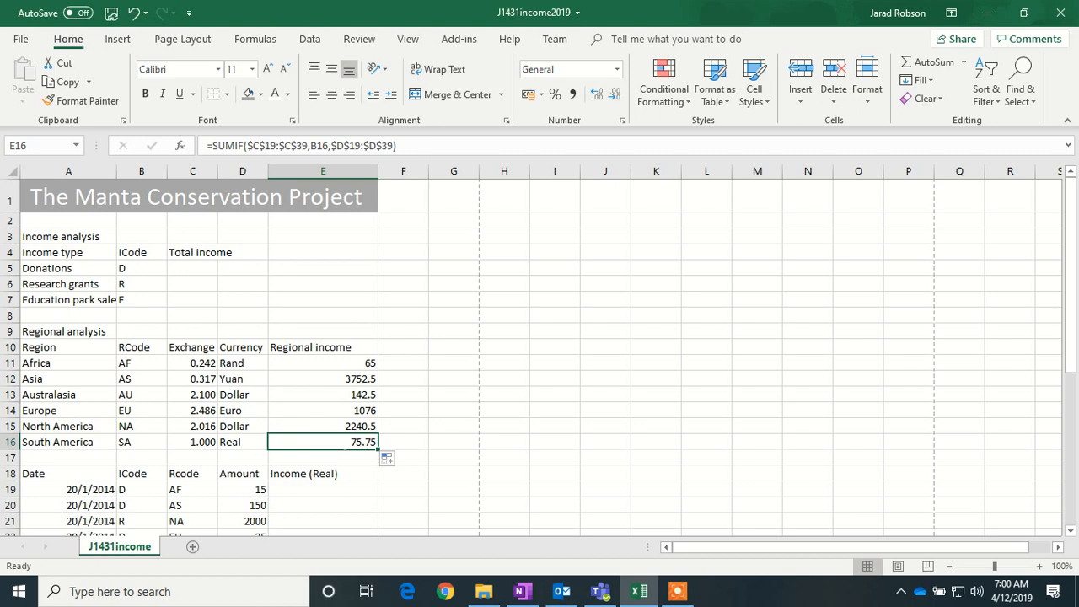
- Format E11 as Currency with the R English (South Africa) symbol so it shows R65.00
click(334, 363)
right_click(334, 363)
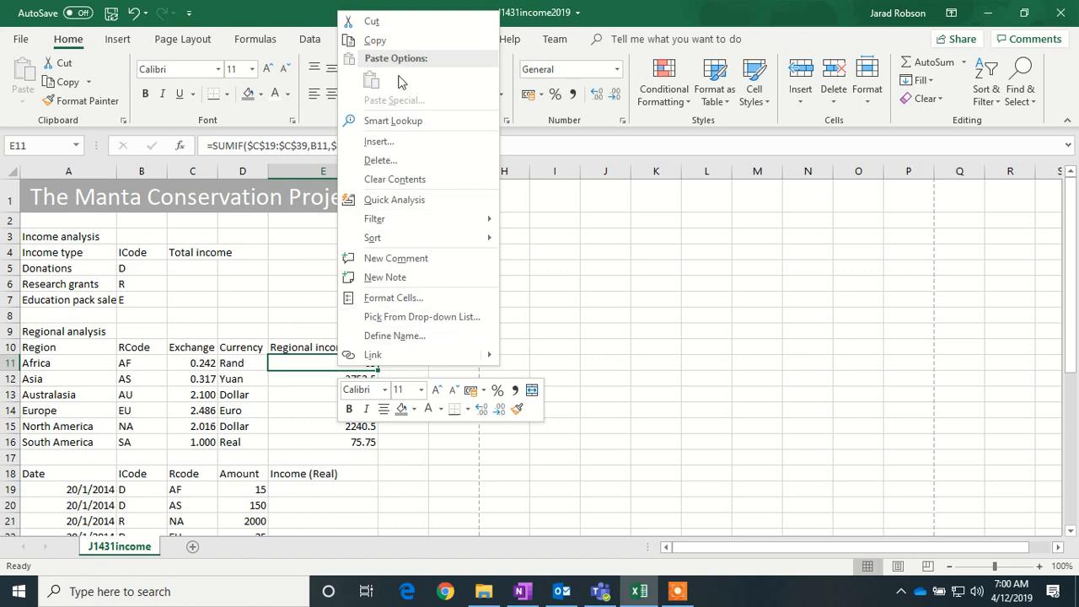
click(397, 298)
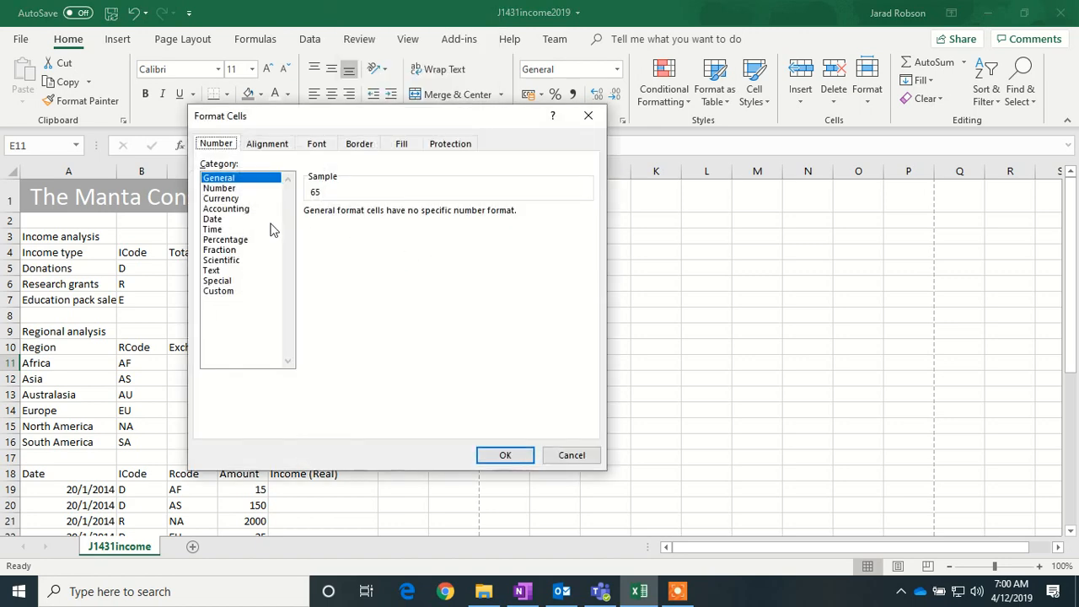
click(236, 198)
click(586, 231)
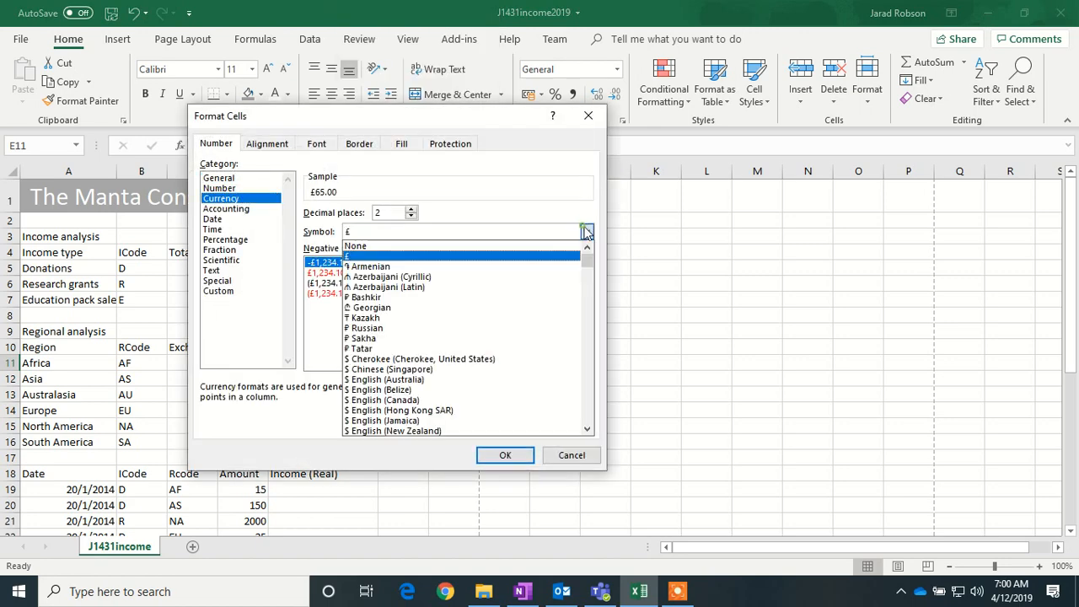
drag(586, 432, 587, 436)
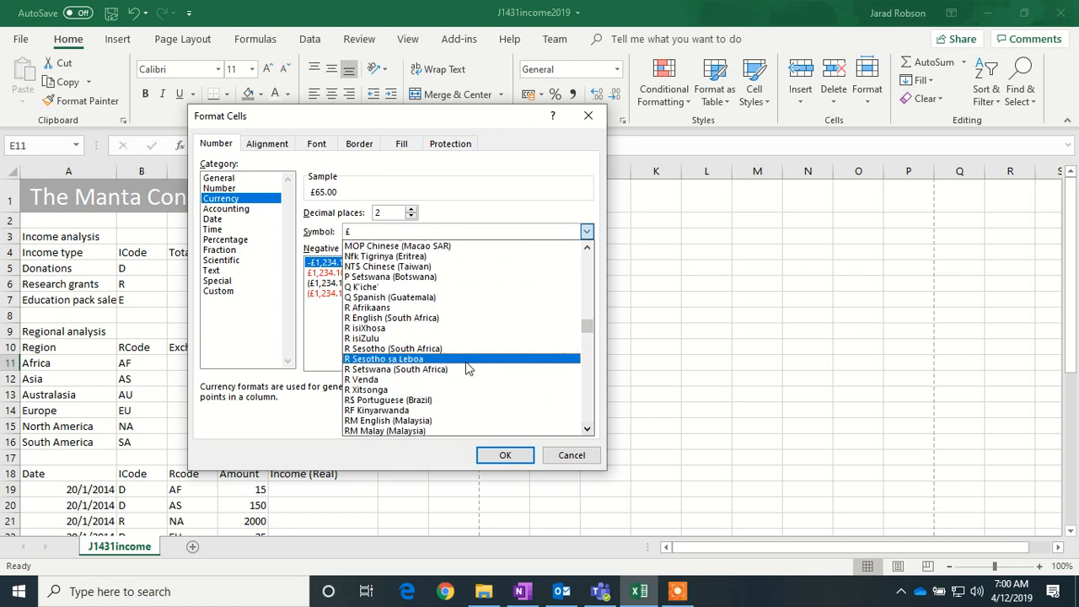
click(387, 318)
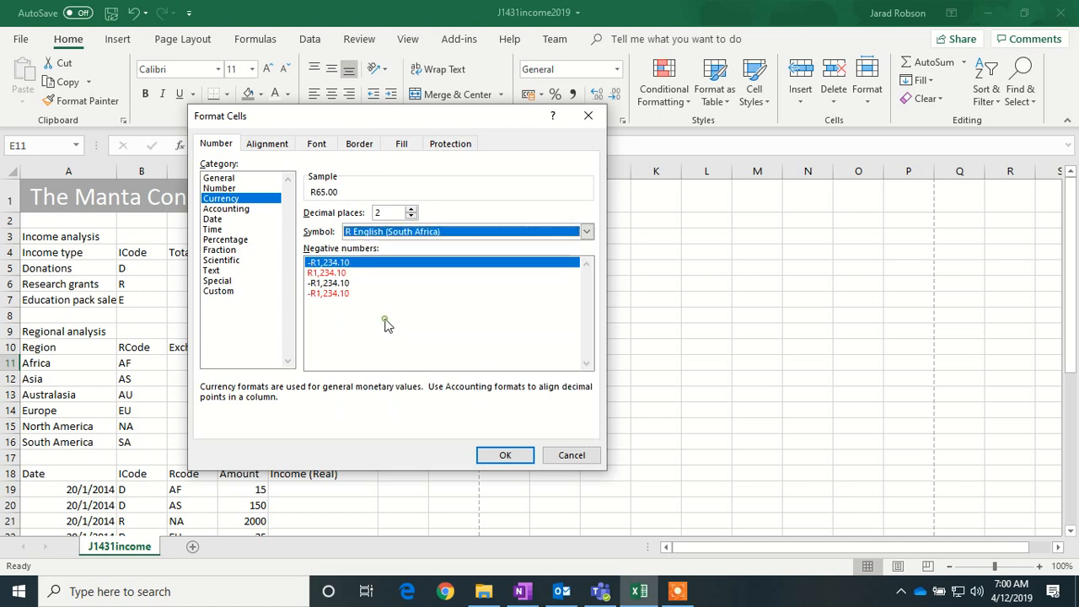
click(502, 453)
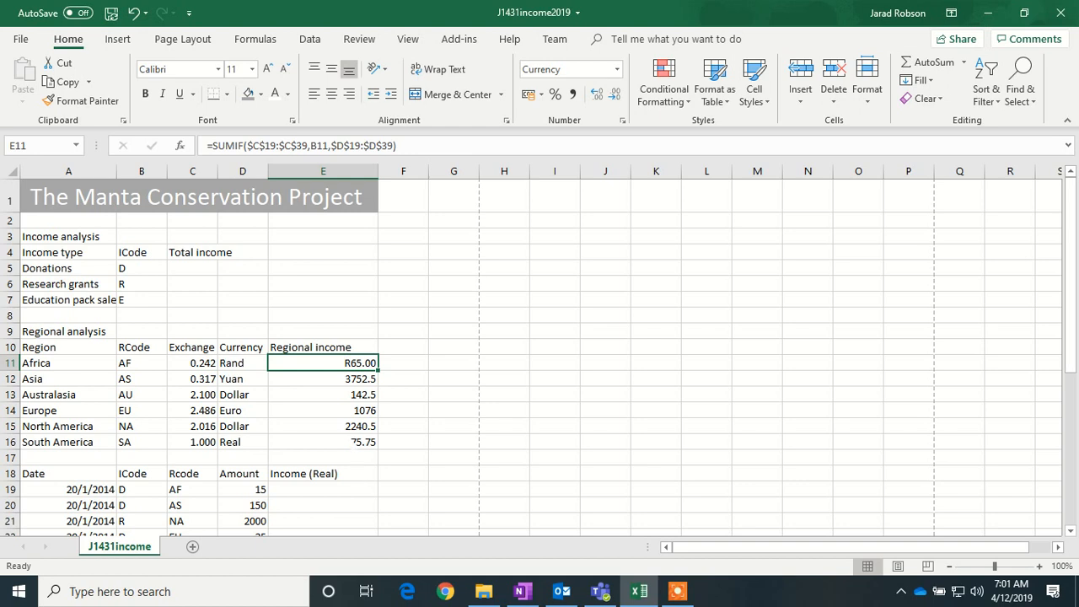
scroll(540, 354, down, 2)
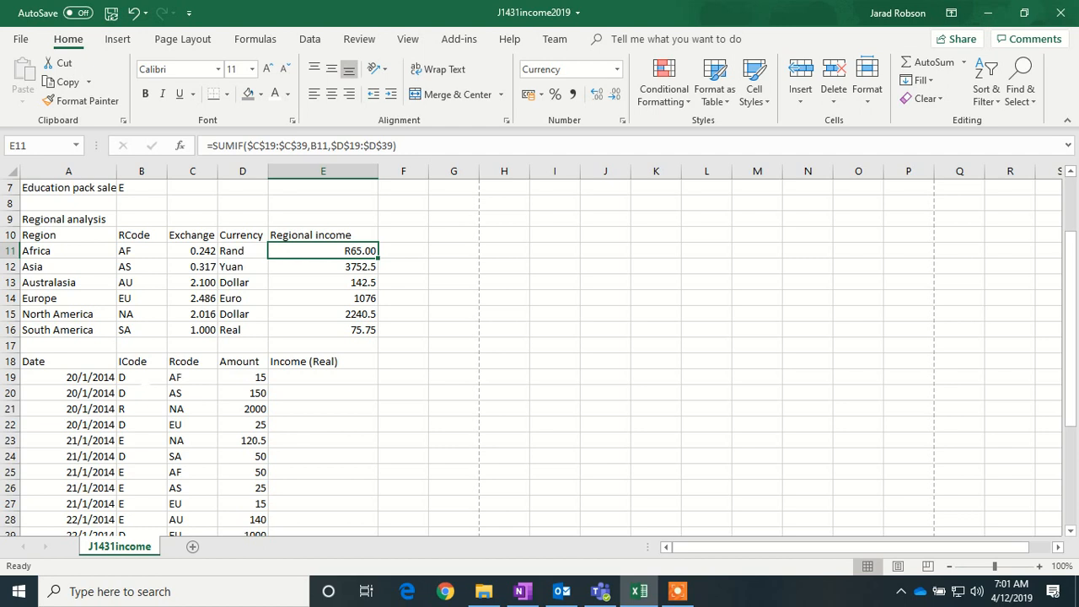
- Define the name 'Rate' for the region codes and exchange rates B11:C16
click(139, 377)
drag(139, 250, 211, 330)
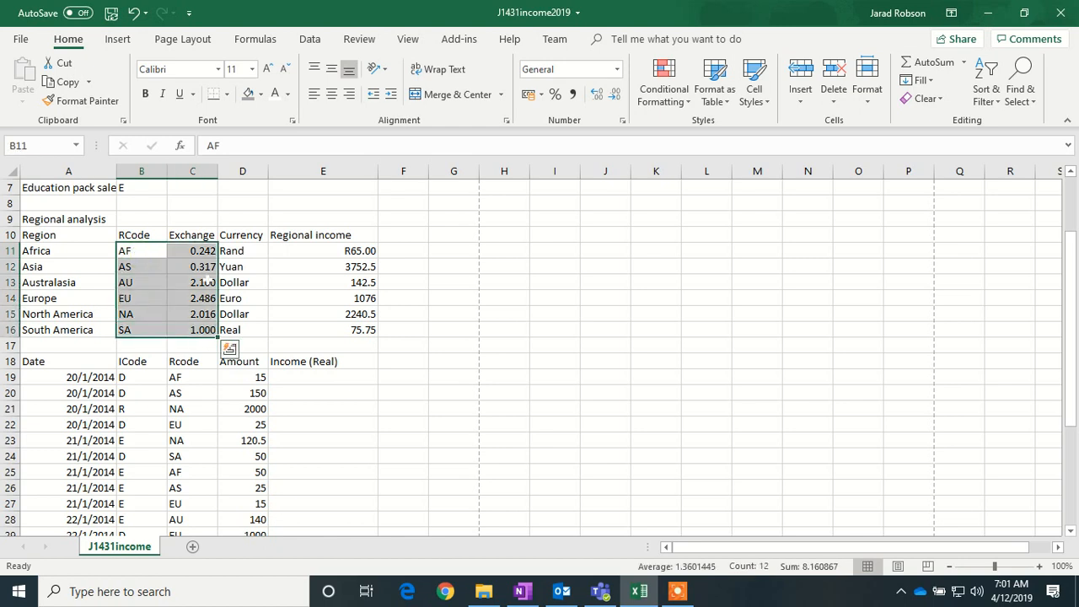
right_click(199, 319)
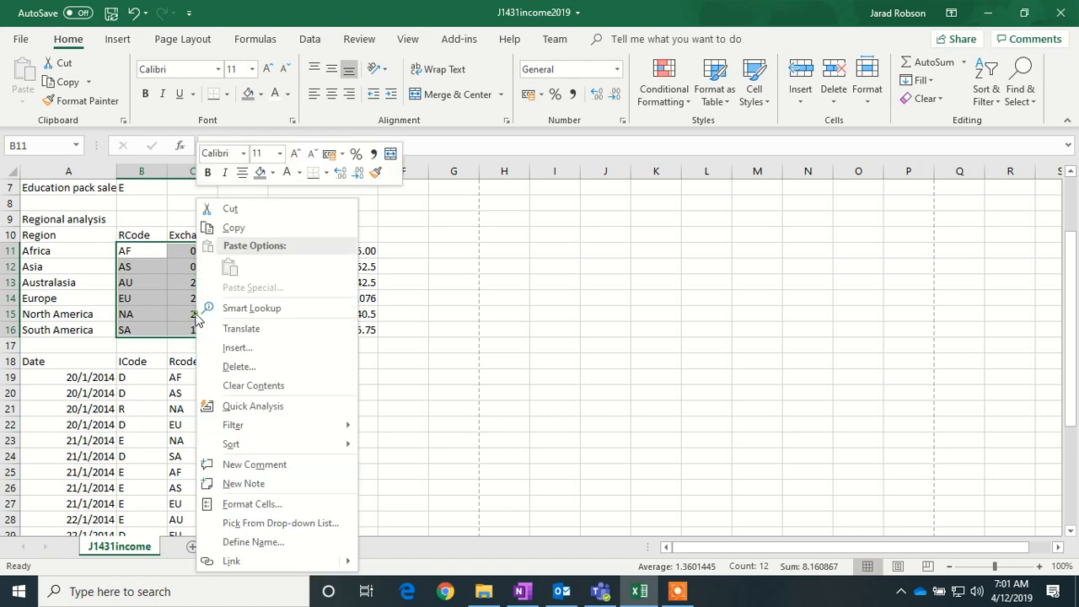
click(280, 504)
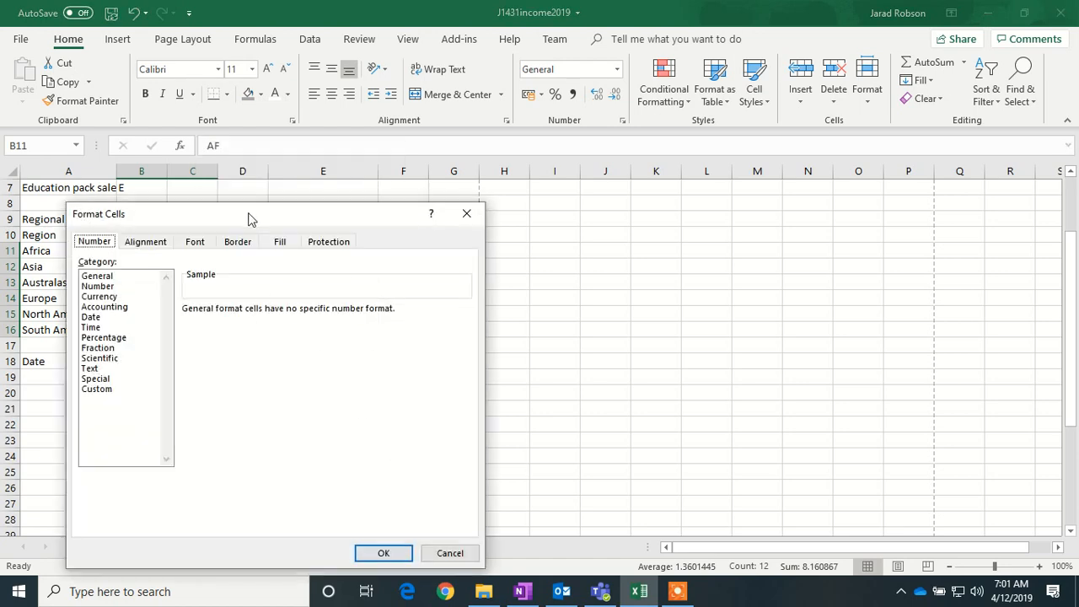
drag(247, 216, 564, 206)
click(754, 544)
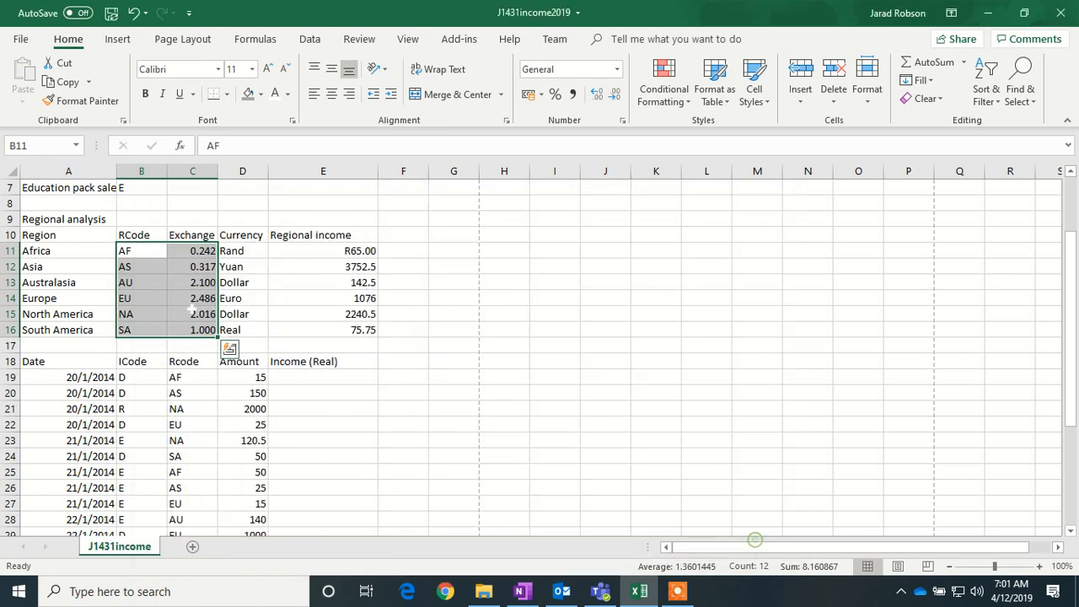
right_click(184, 302)
click(244, 540)
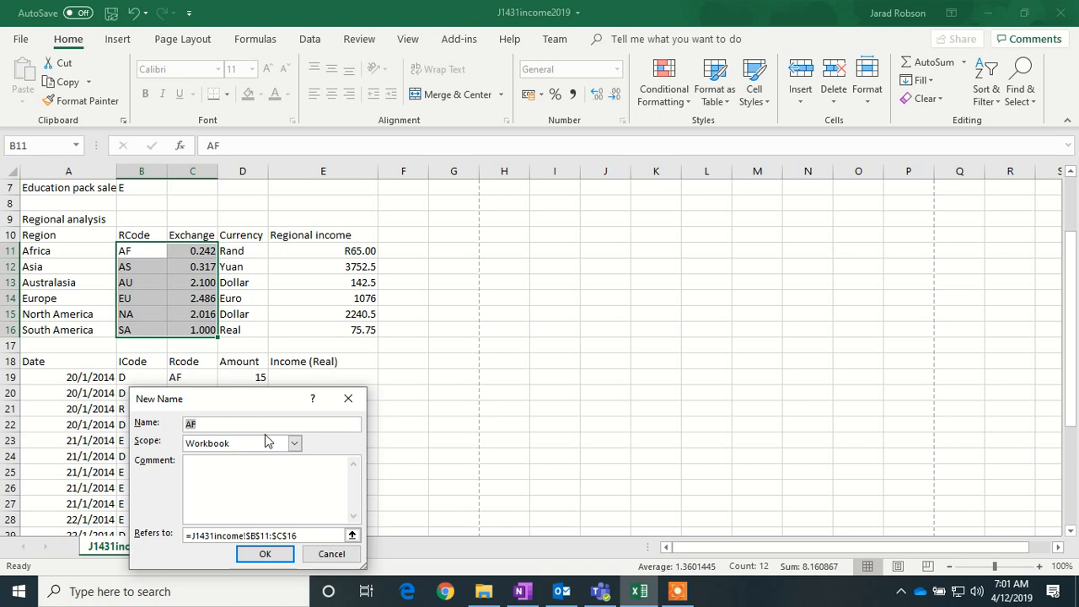
text(Rate)
click(266, 555)
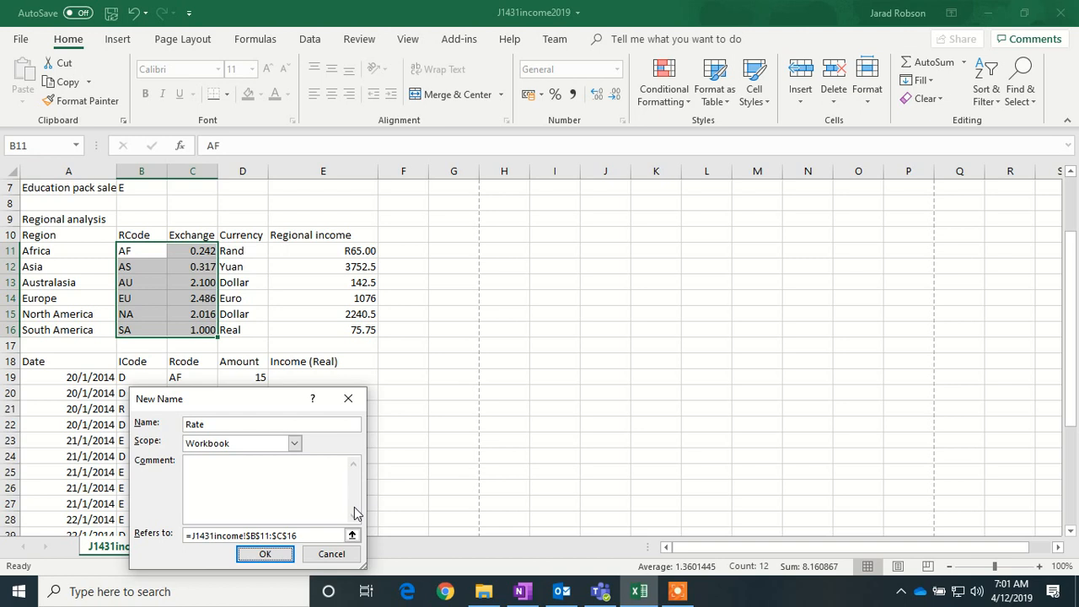
click(84, 592)
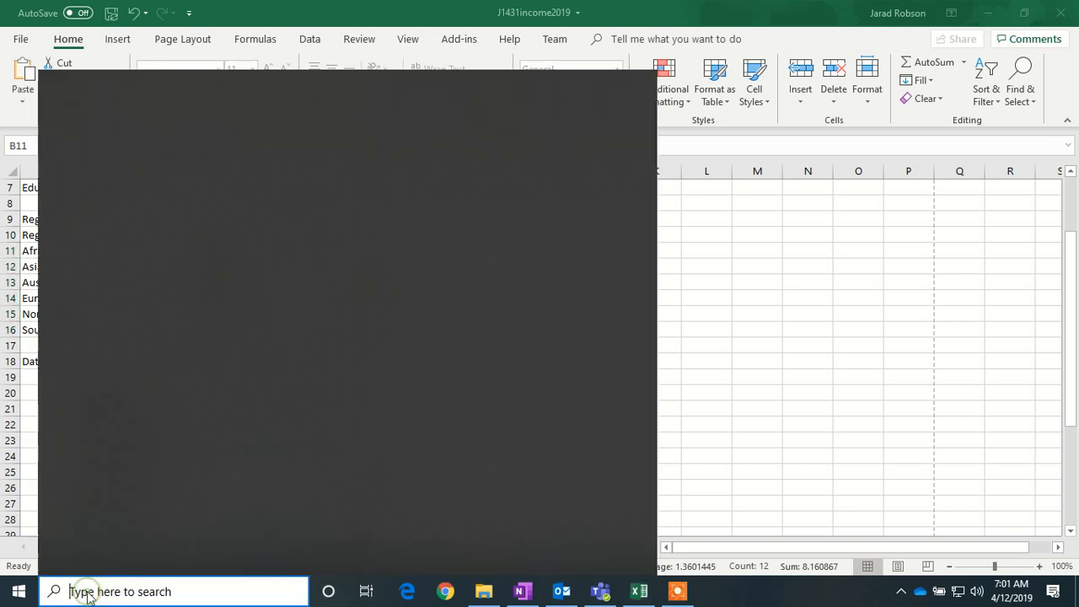
- Launch Word and start a blank document headed 'Evidence Document'
text(word)
key(Return)
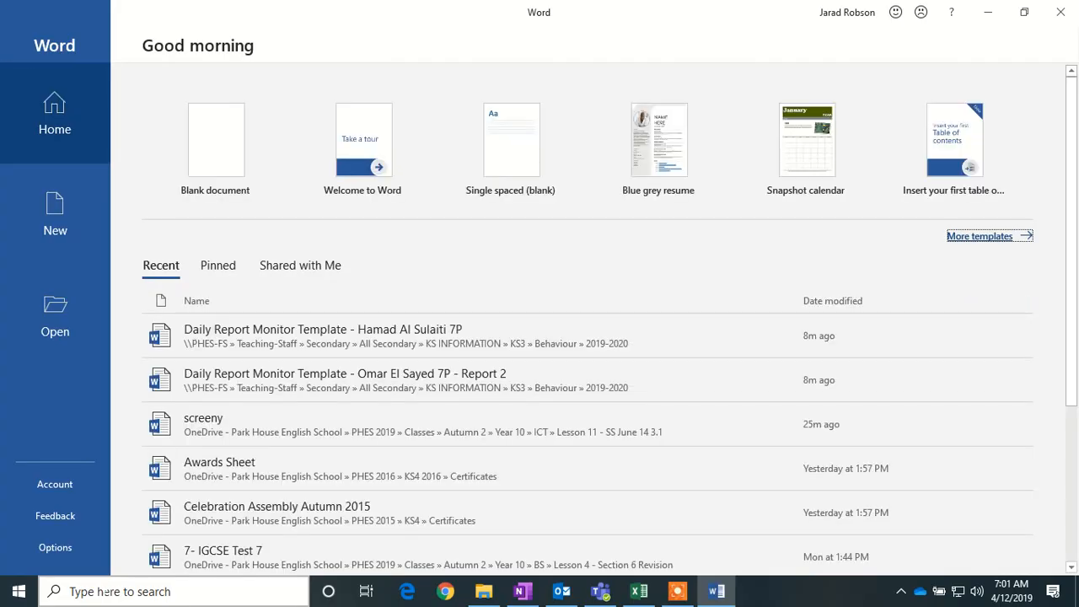
click(240, 181)
text(E)
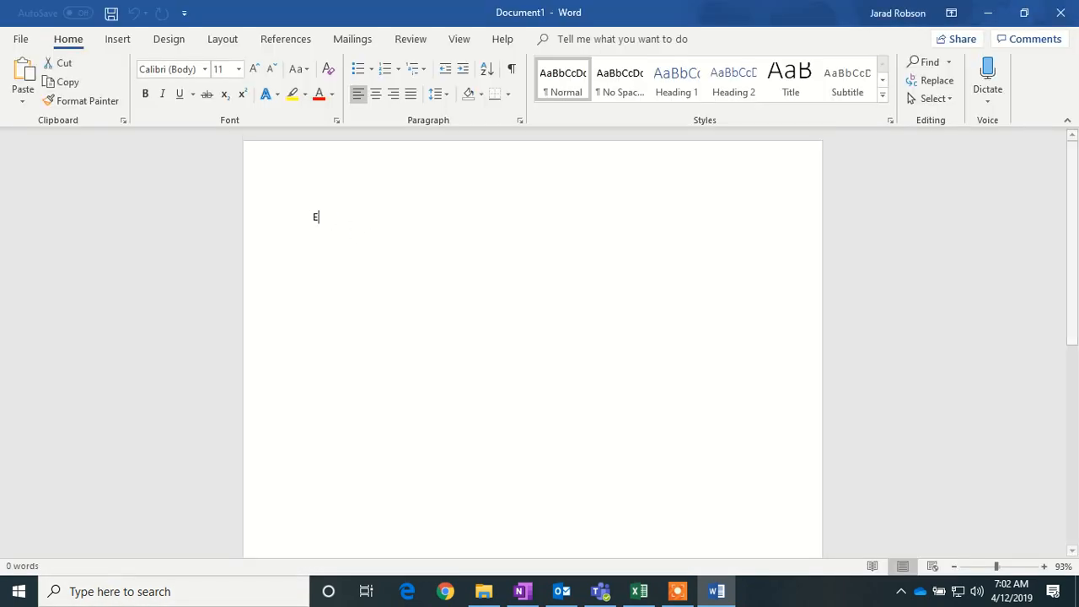
text(vidence )
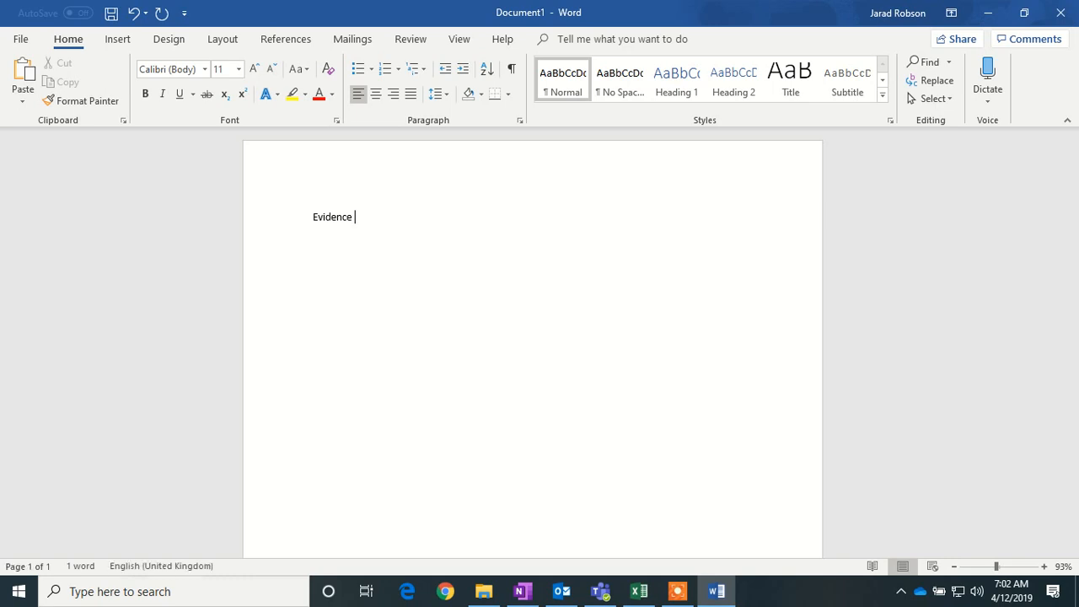
text(Document)
key(Return)
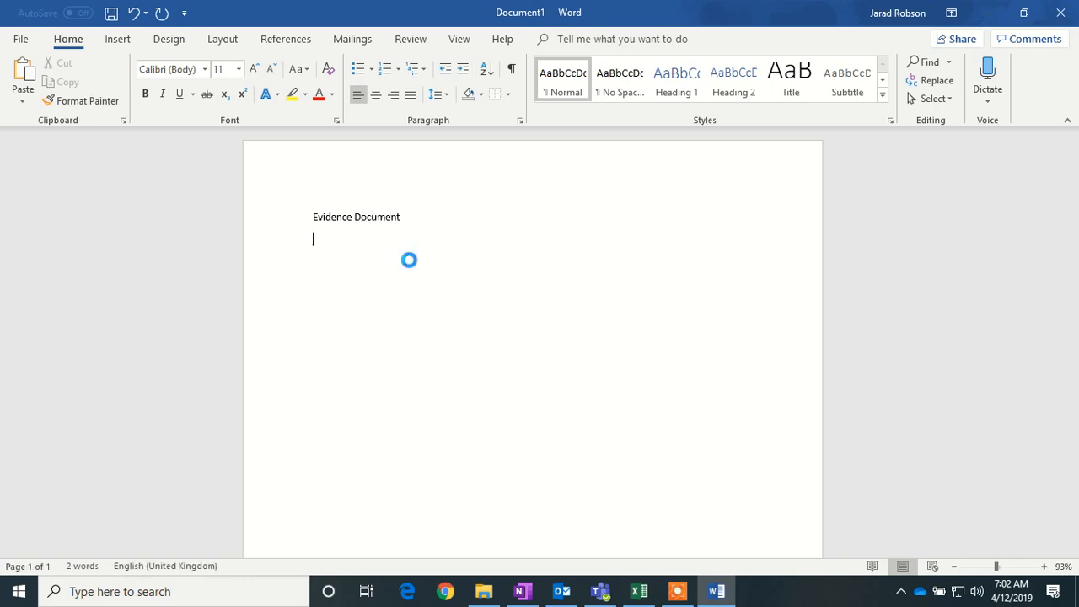
- Paste the Rate naming screenshot and caption it 'Named Range'
key(ctrl+v)
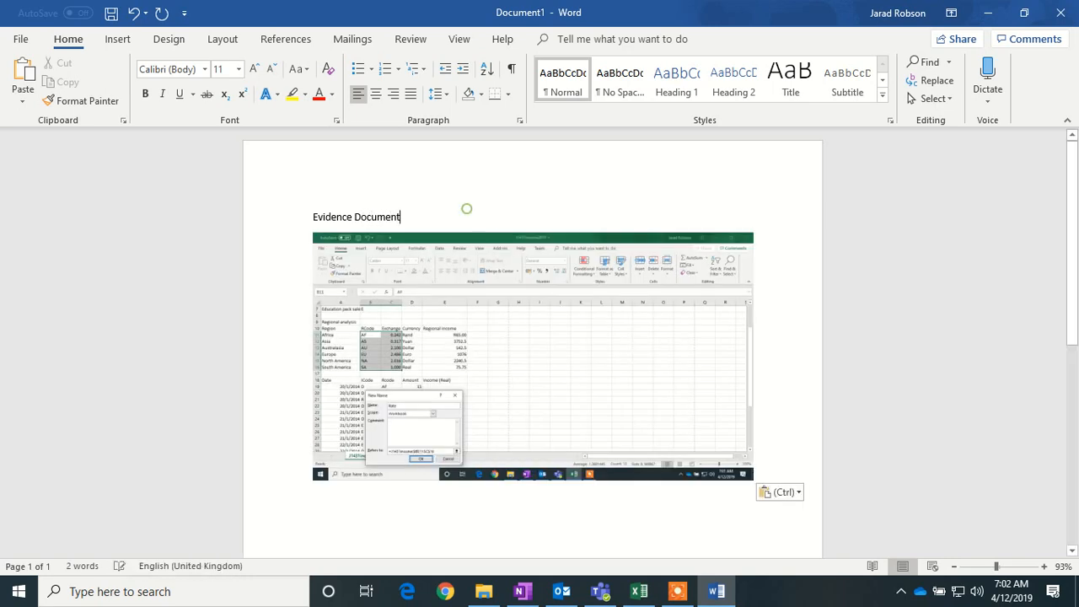
key(Up)
key(Return)
text(Named )
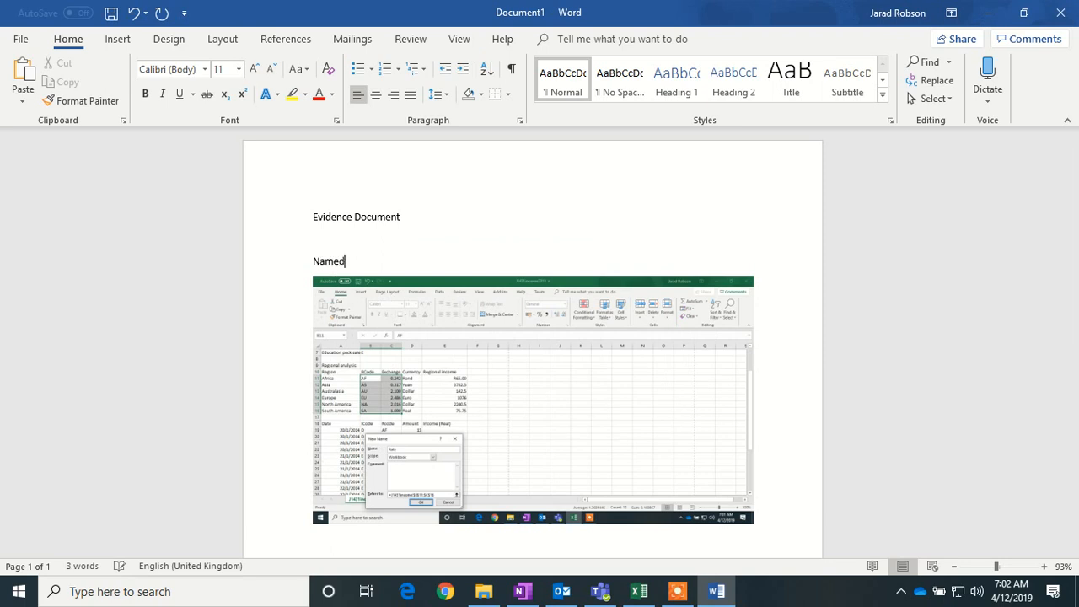
text(Range)
- Crop the screenshot's right half and top, enlarge it, and switch back to Excel
click(546, 376)
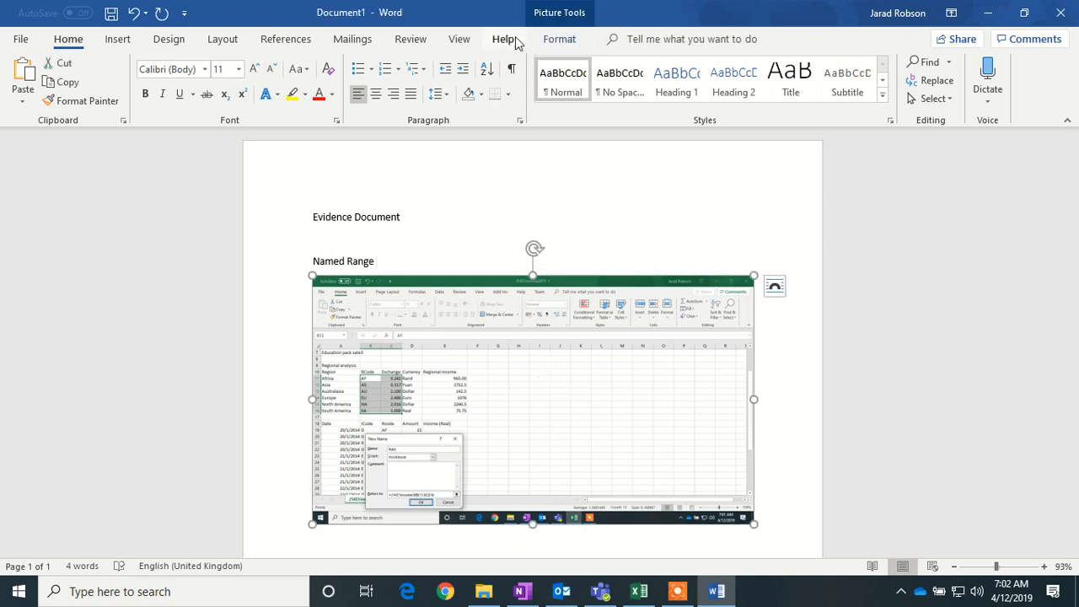
click(559, 39)
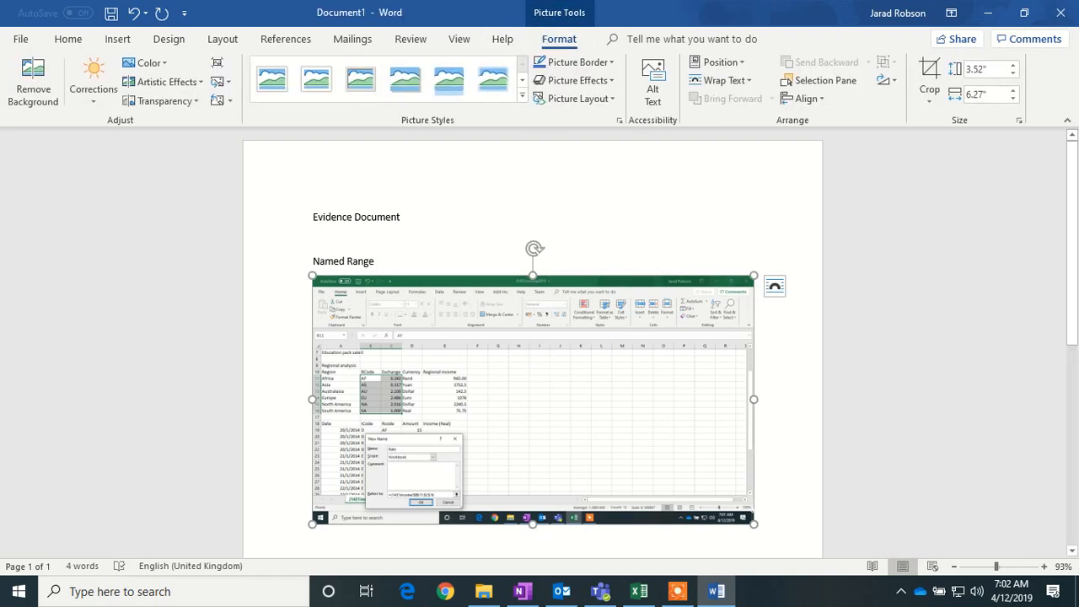
click(929, 80)
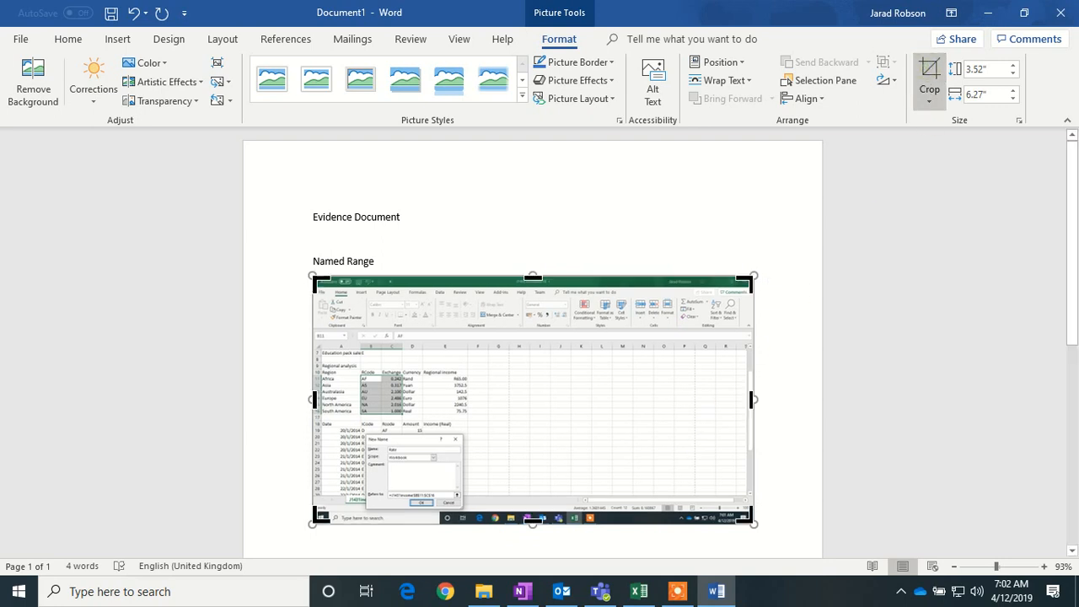
drag(751, 400, 541, 405)
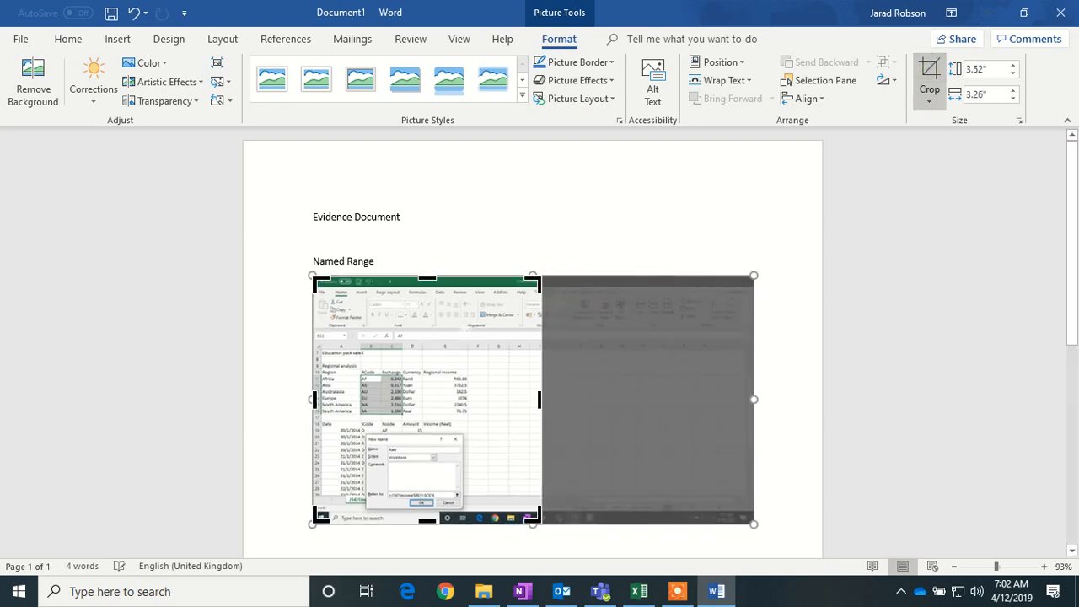
drag(427, 279, 430, 338)
click(929, 76)
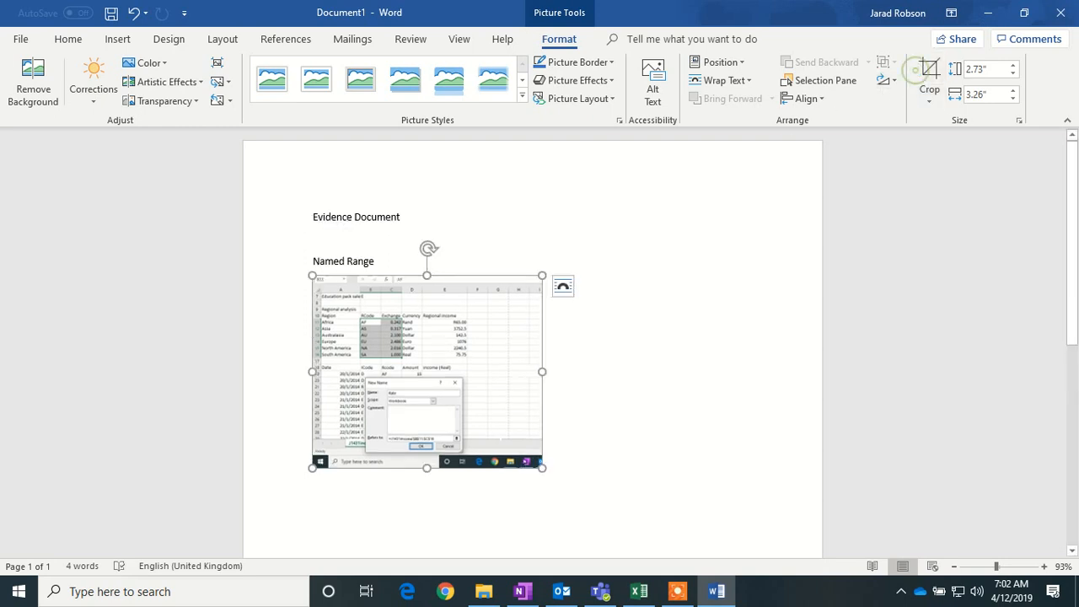
drag(542, 468, 628, 538)
click(684, 480)
scroll(685, 481, down, 4)
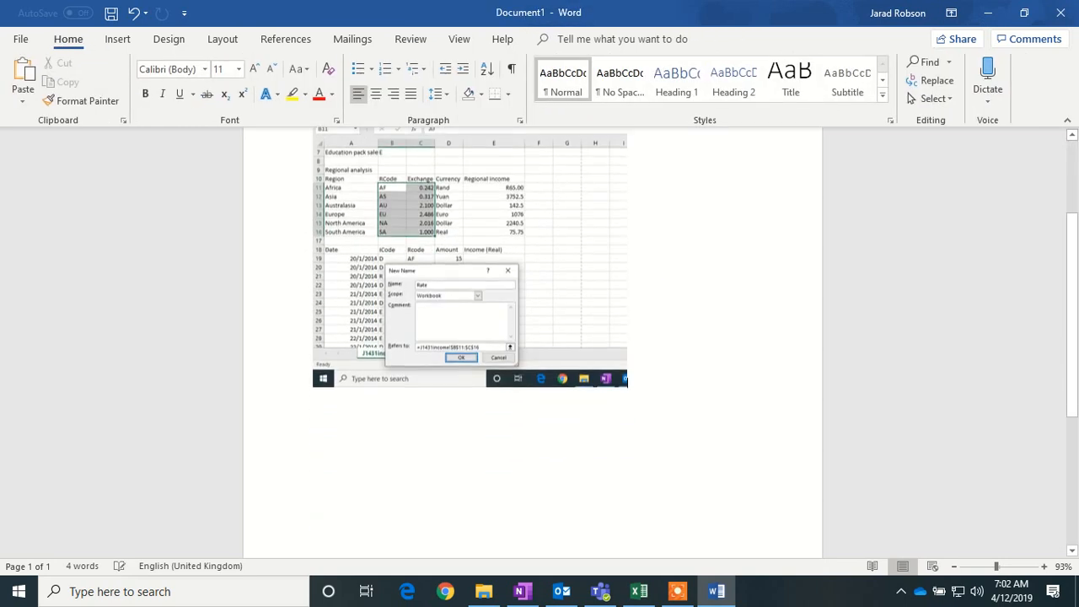
click(640, 592)
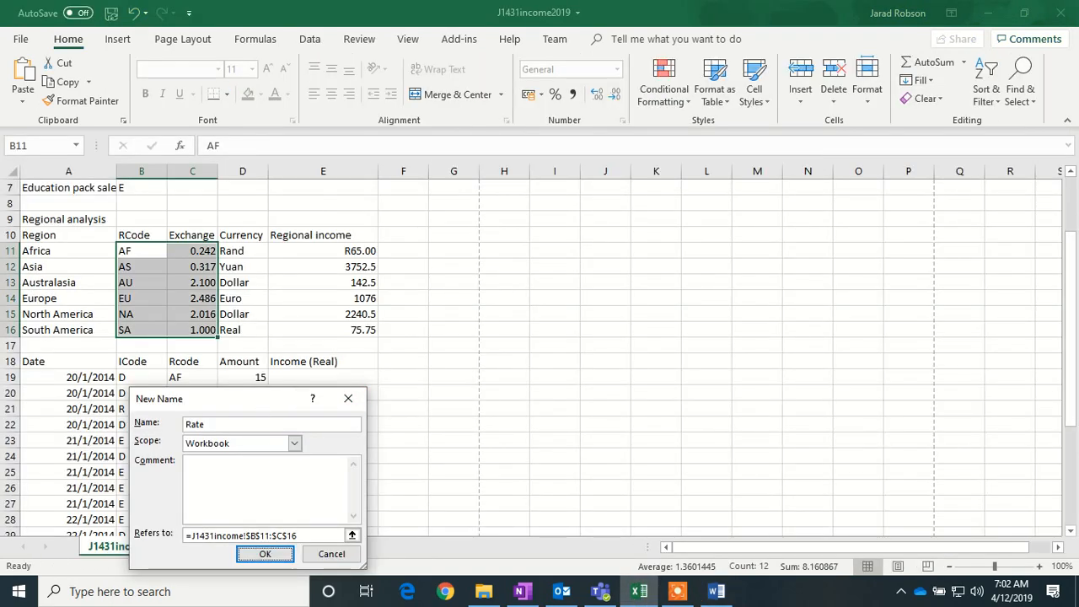
- Confirm the name Rate for the exchange table B11:C16, then select cell E19
click(265, 554)
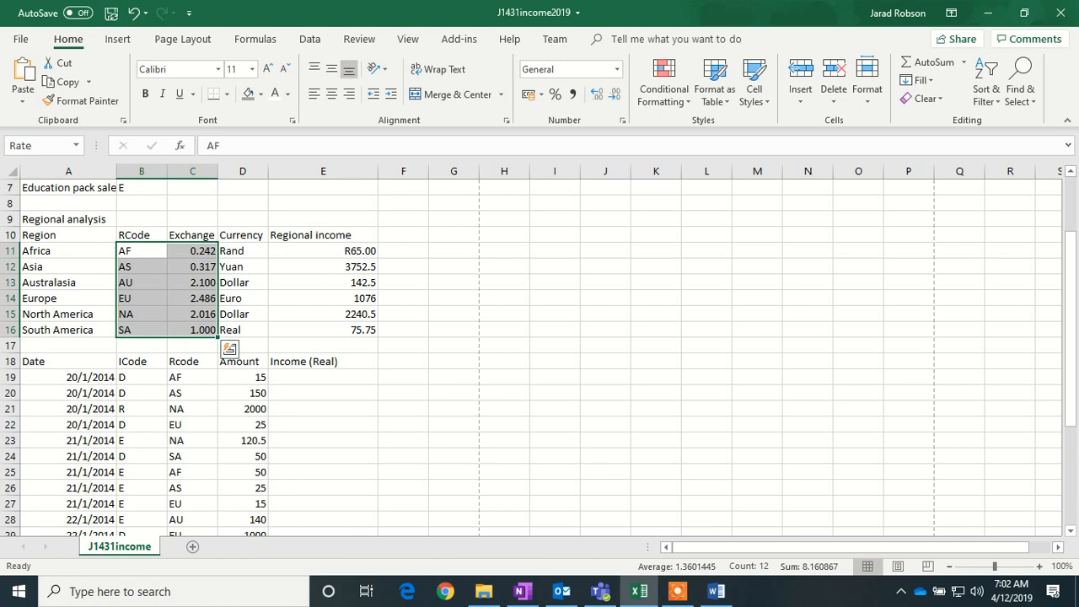
click(308, 388)
click(309, 375)
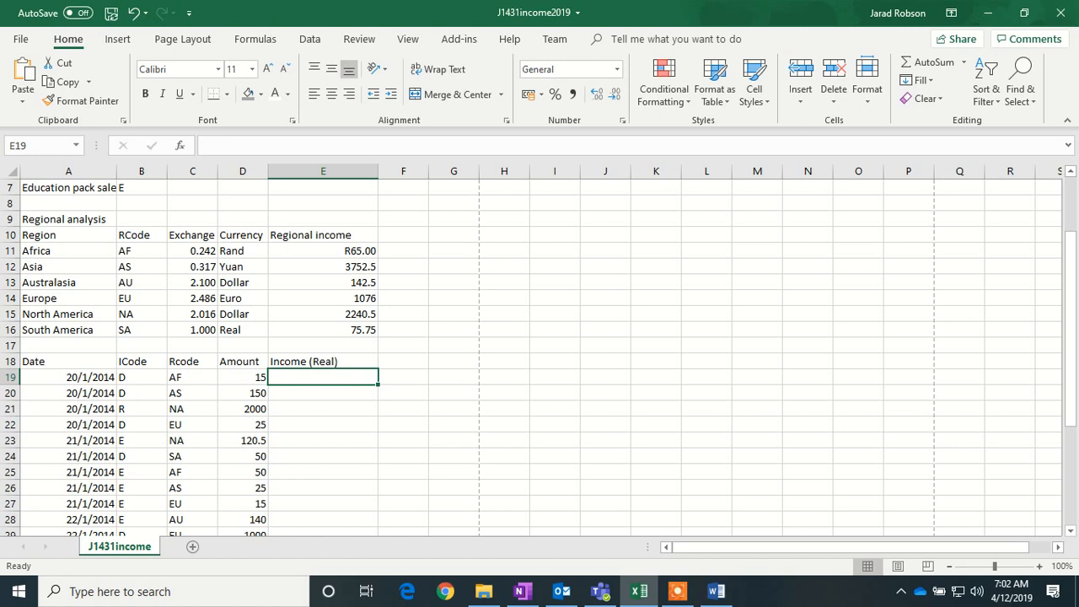
- Enter =VLOOKUP(C19,Rate,2,FALSE) in E19 so it returns Africa's rate 0.242
text(=)
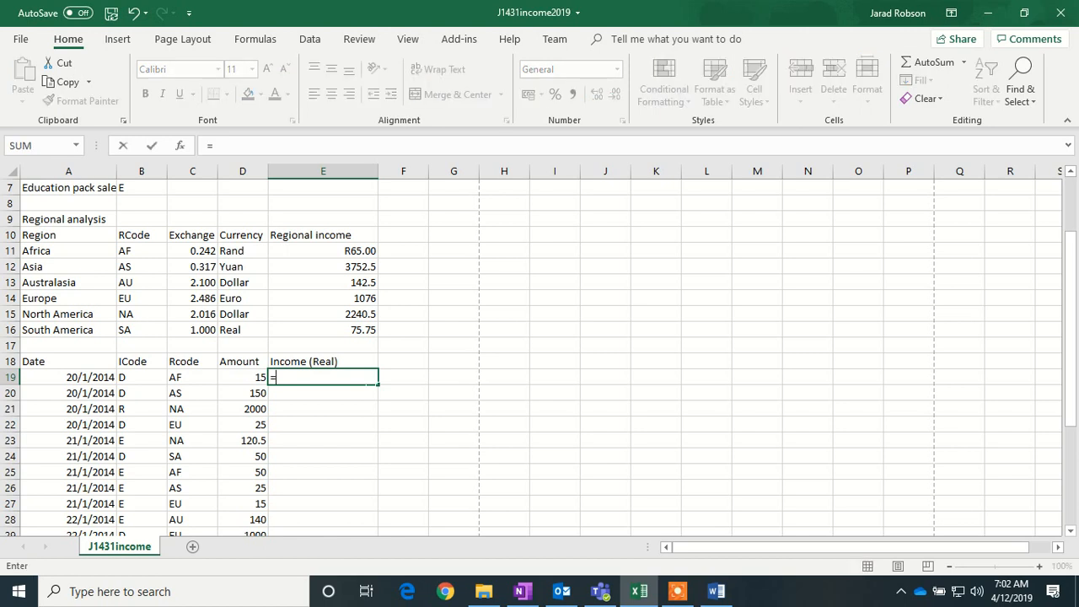
text(VLOOKUP)
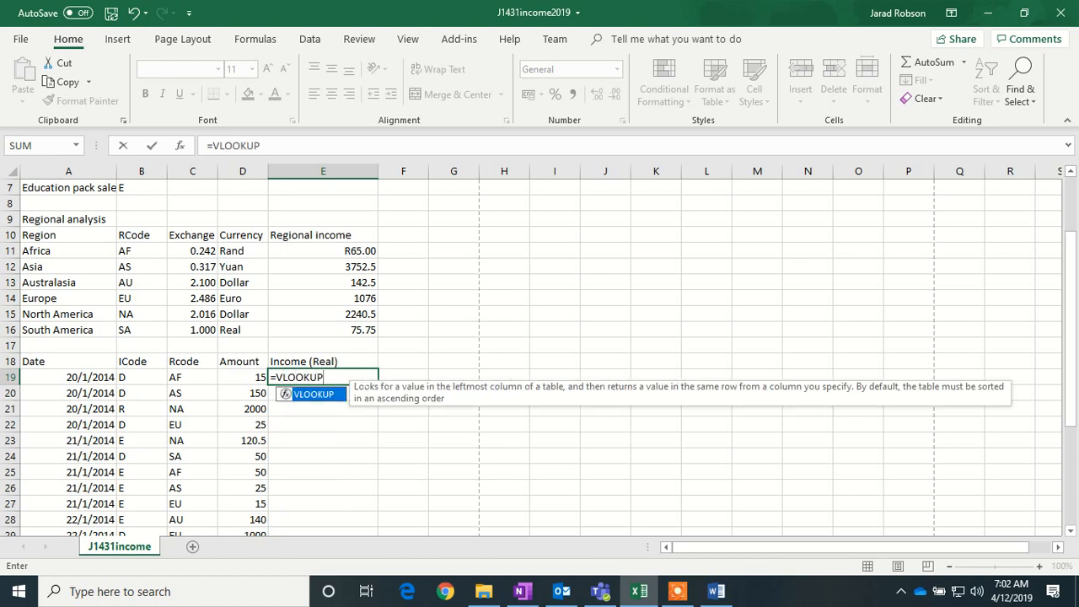
text(()
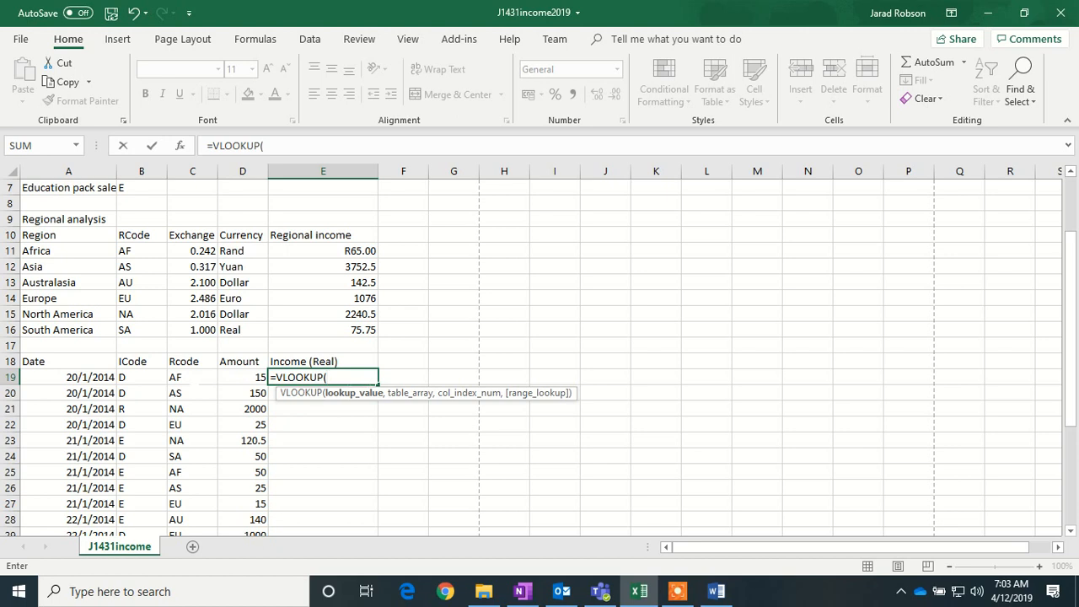
click(194, 380)
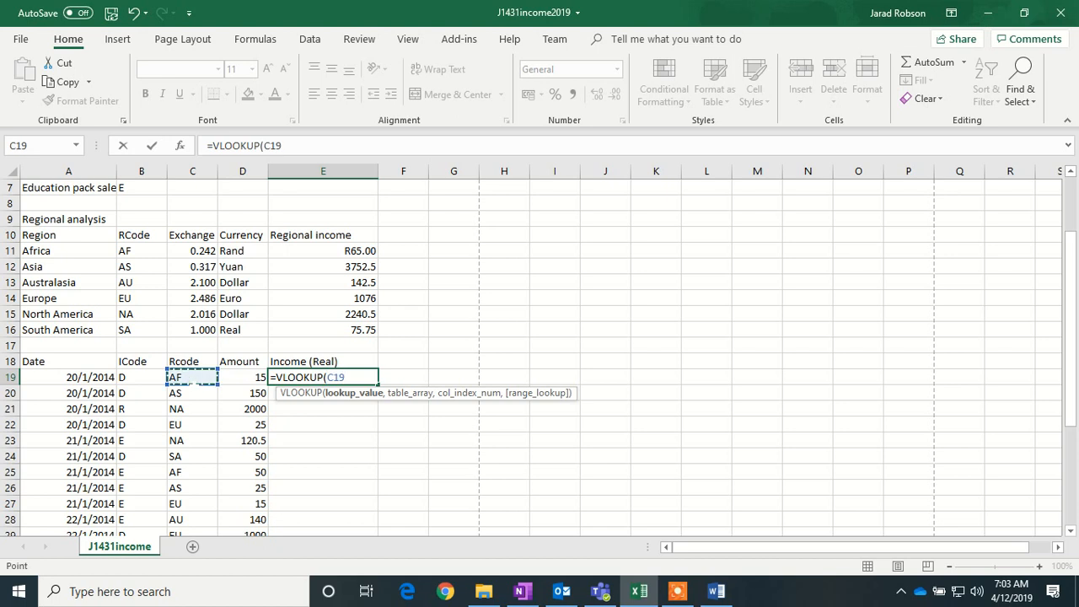
text(,)
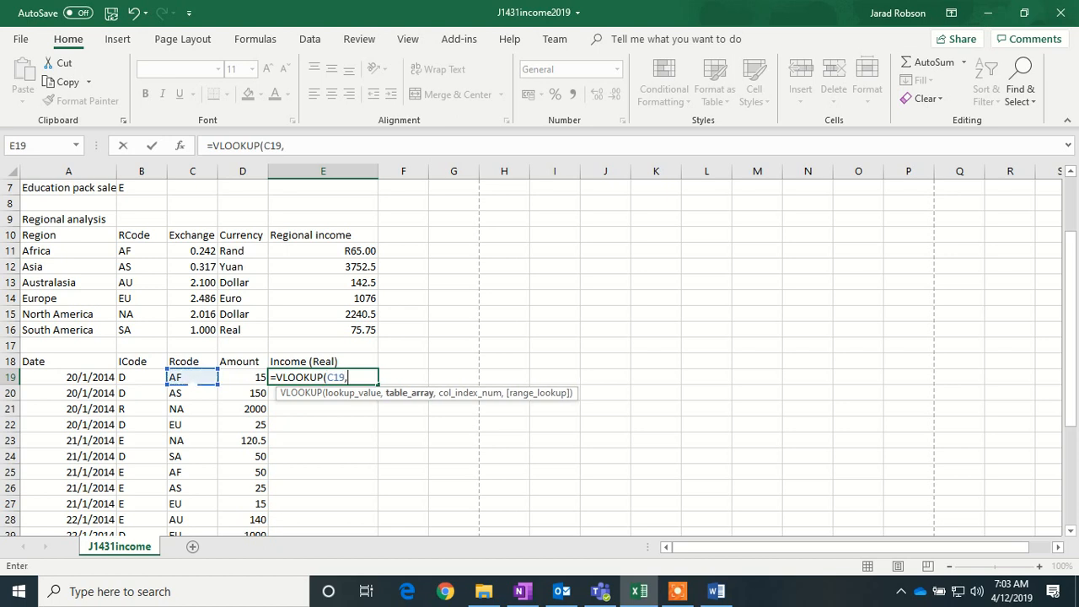
text(Rate)
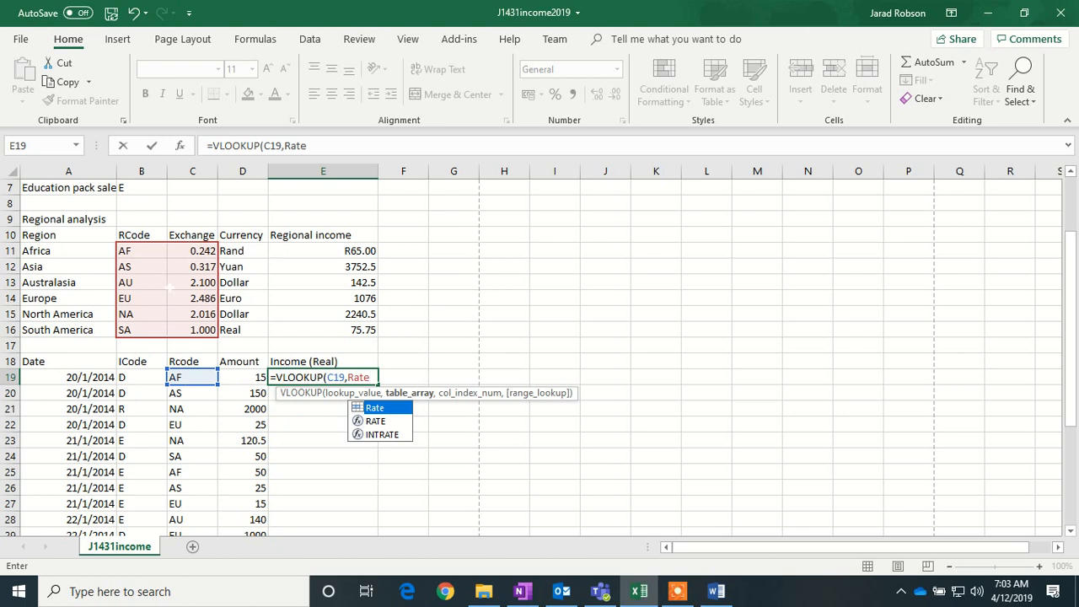
text(,)
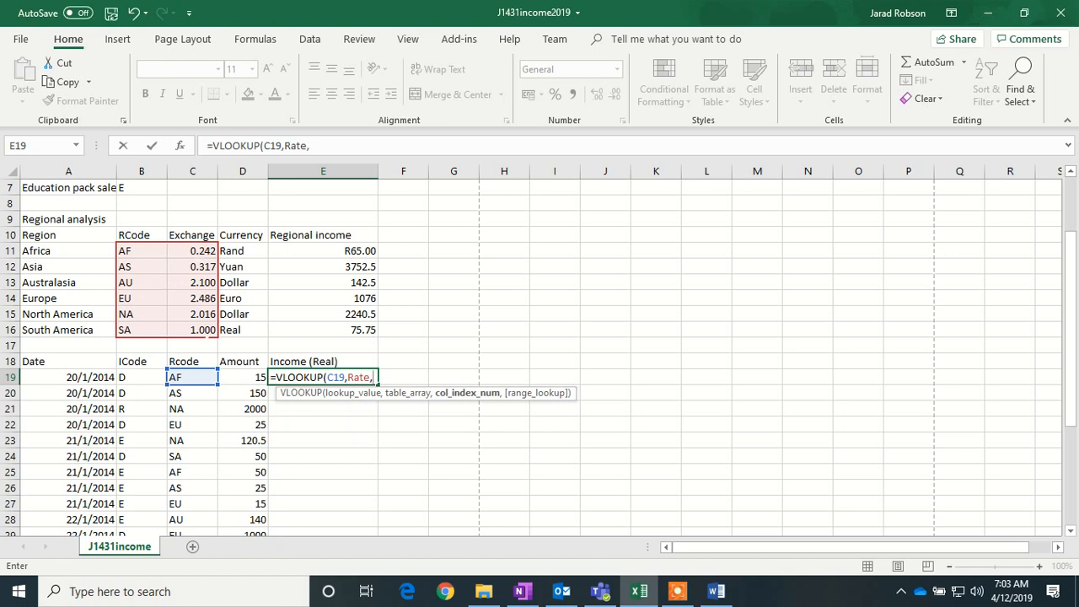
text(2,)
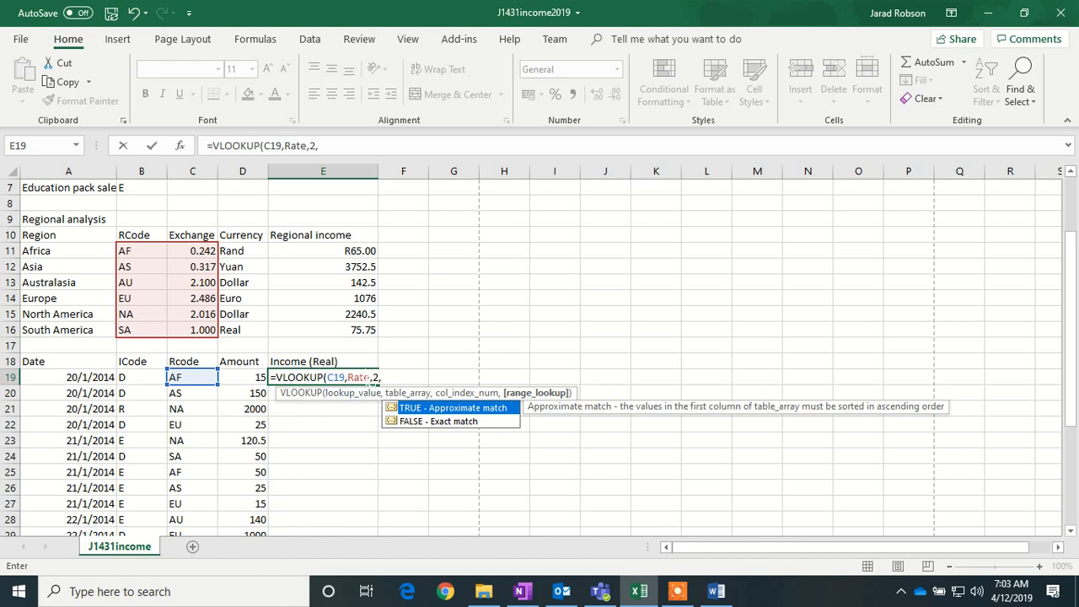
text(false))
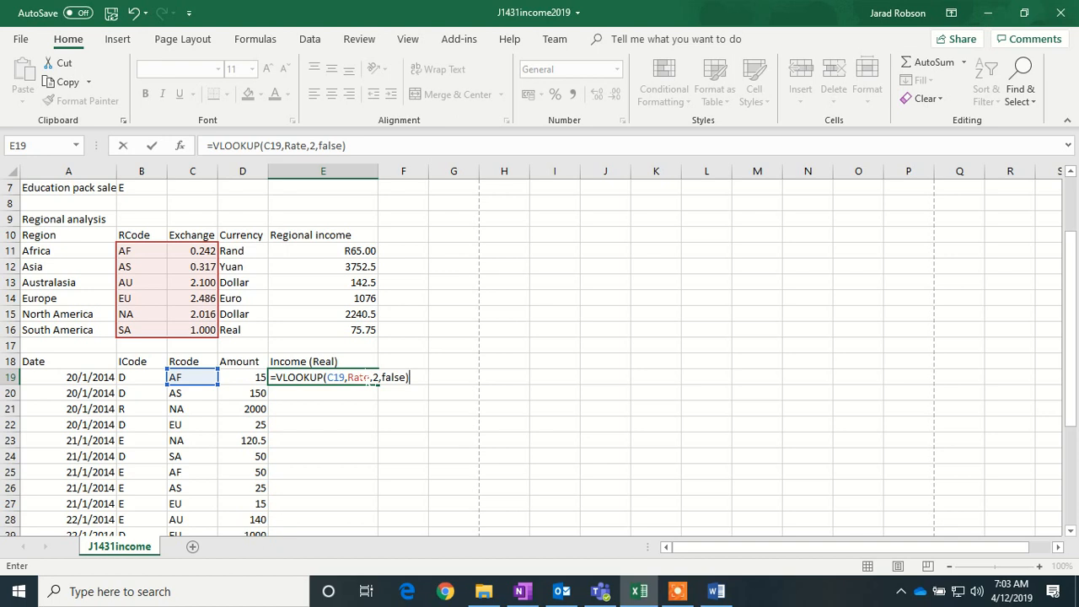
key(Return)
click(360, 377)
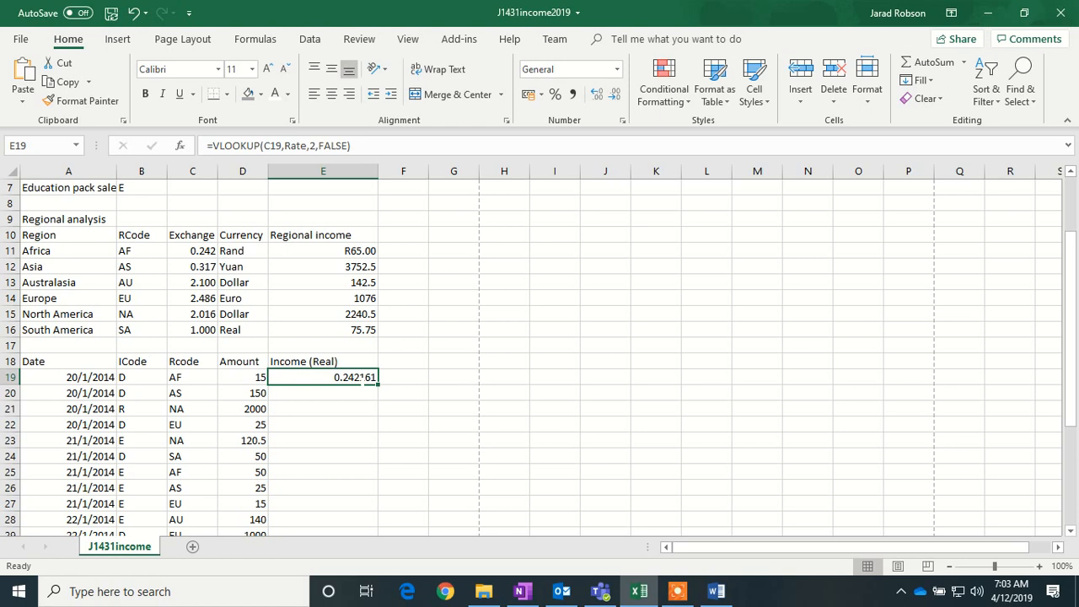
click(354, 145)
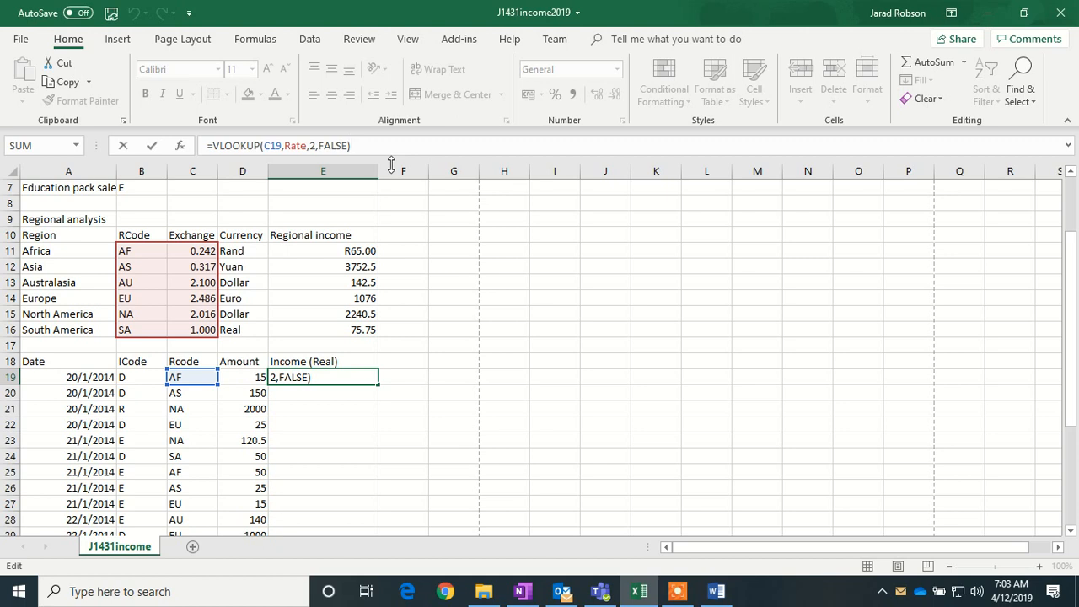
- Extend the E19 formula to multiply the looked-up rate by the amount in D19
text(*)
click(251, 380)
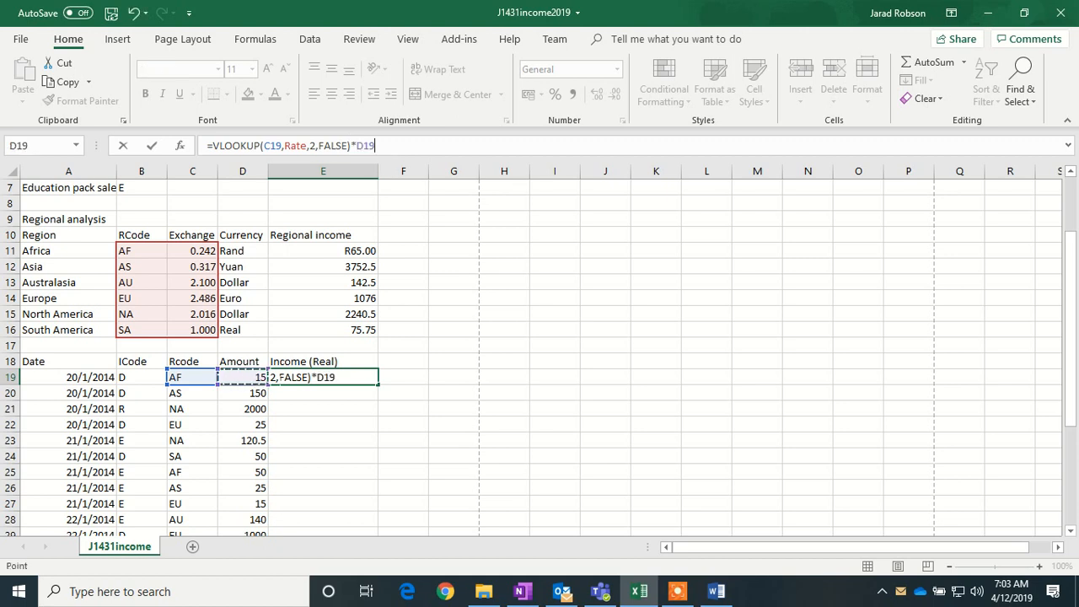
key(Return)
- Fill the E19 income formula down through E39
click(357, 379)
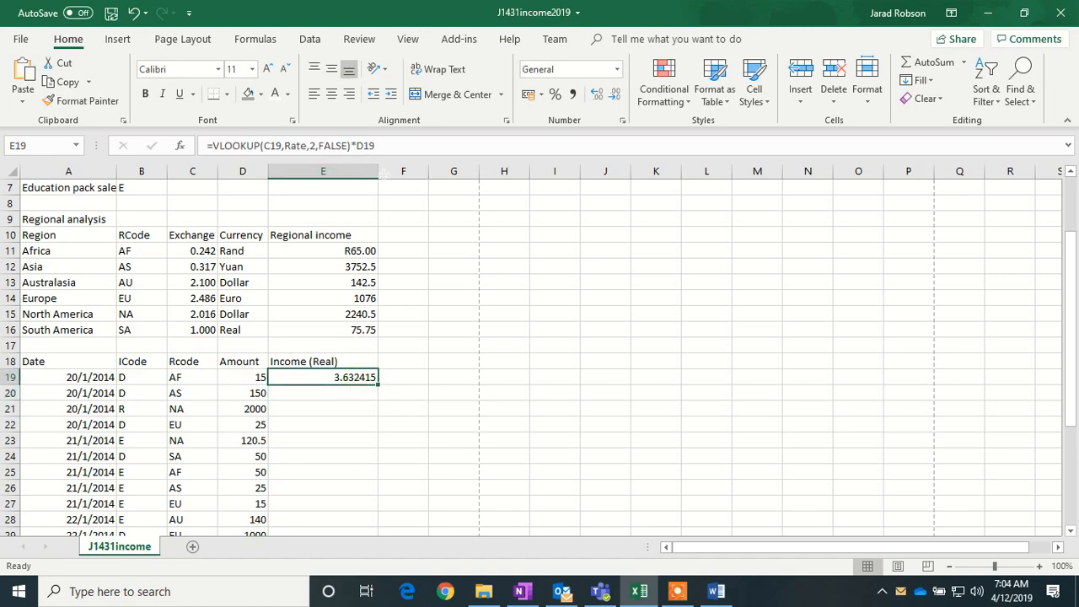
drag(379, 384, 360, 504)
scroll(540, 354, up, 3)
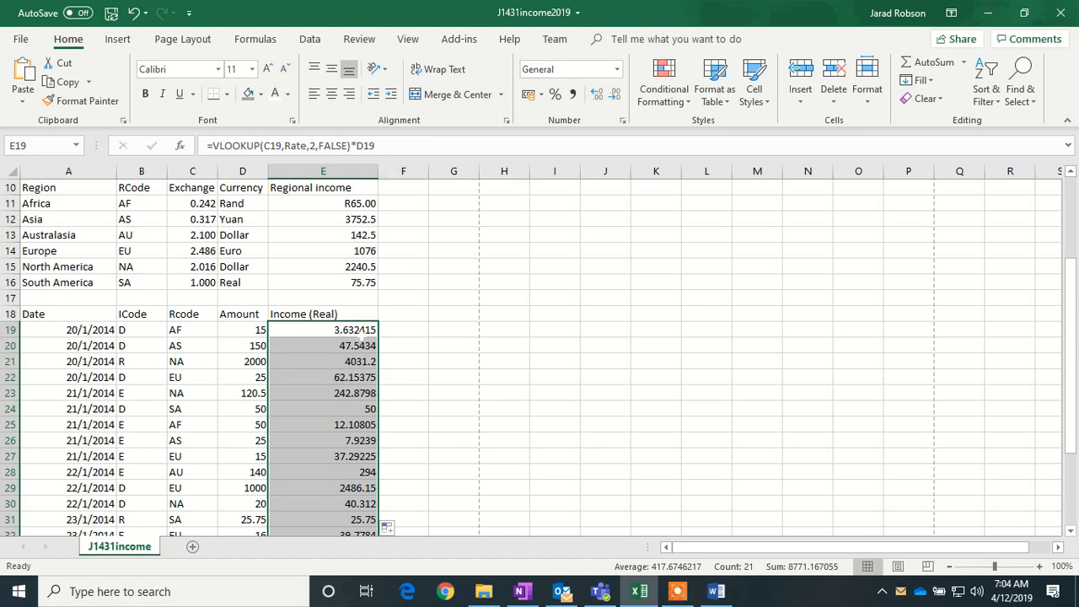
- Format E19:E39 as Currency with the R English (South Africa) symbol
right_click(357, 330)
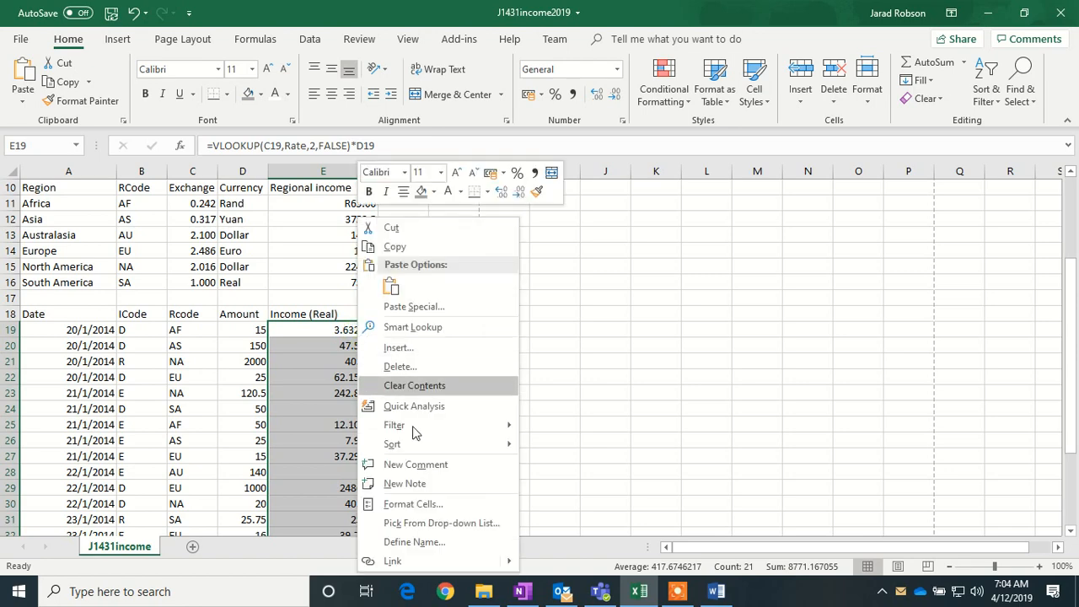
click(429, 504)
click(268, 307)
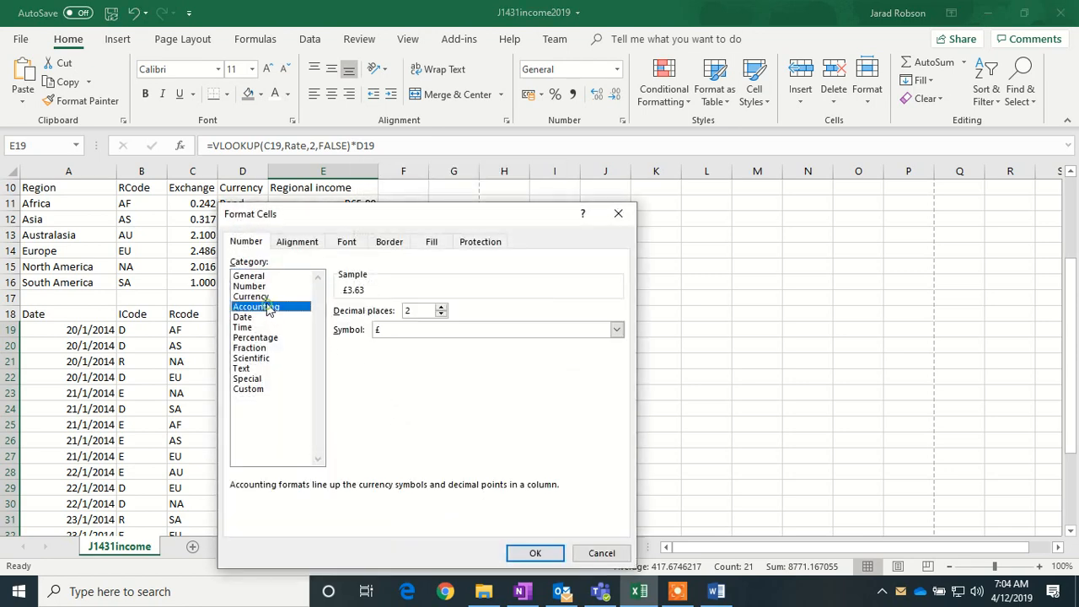
click(261, 297)
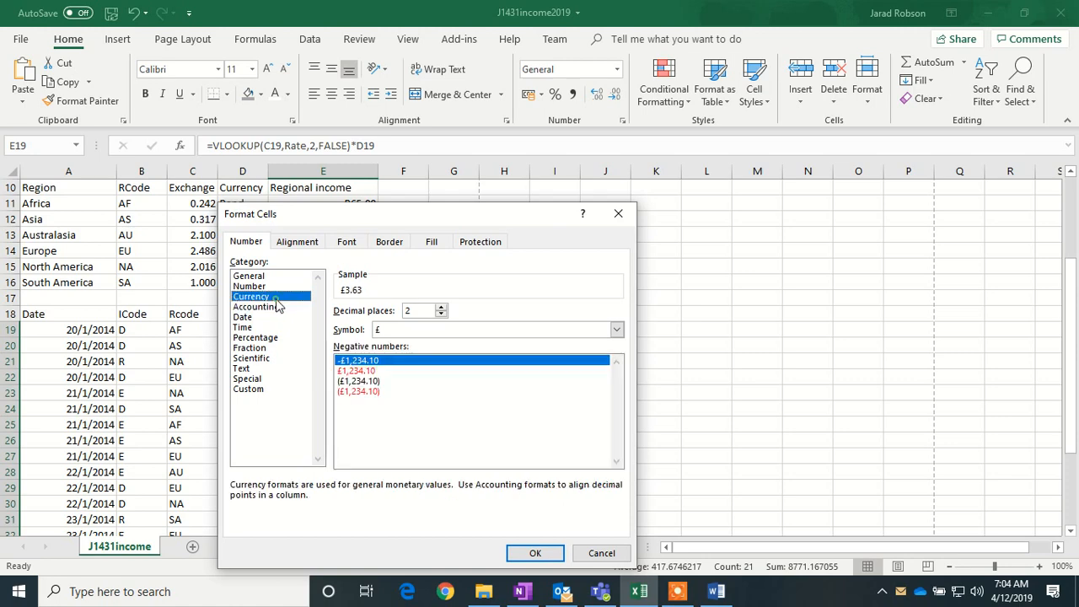
click(616, 330)
drag(620, 361, 617, 430)
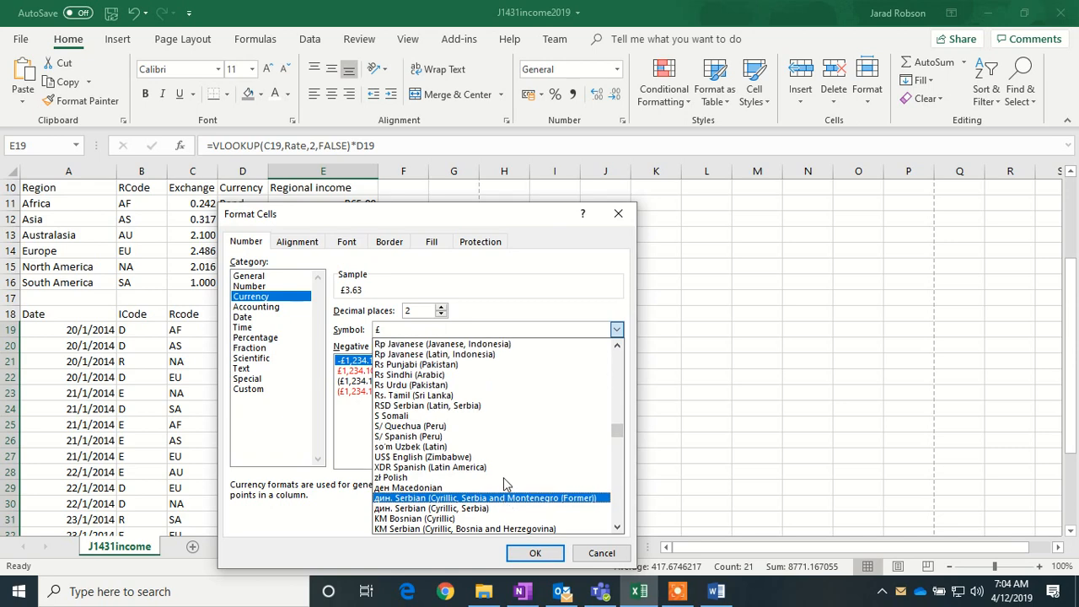
scroll(506, 484, up, 5)
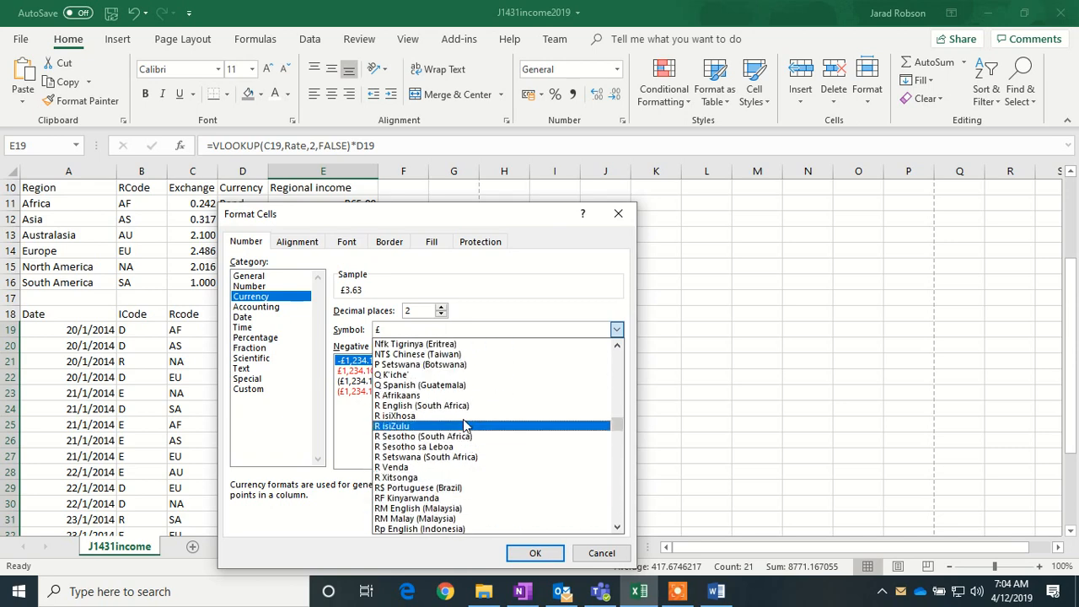
click(459, 405)
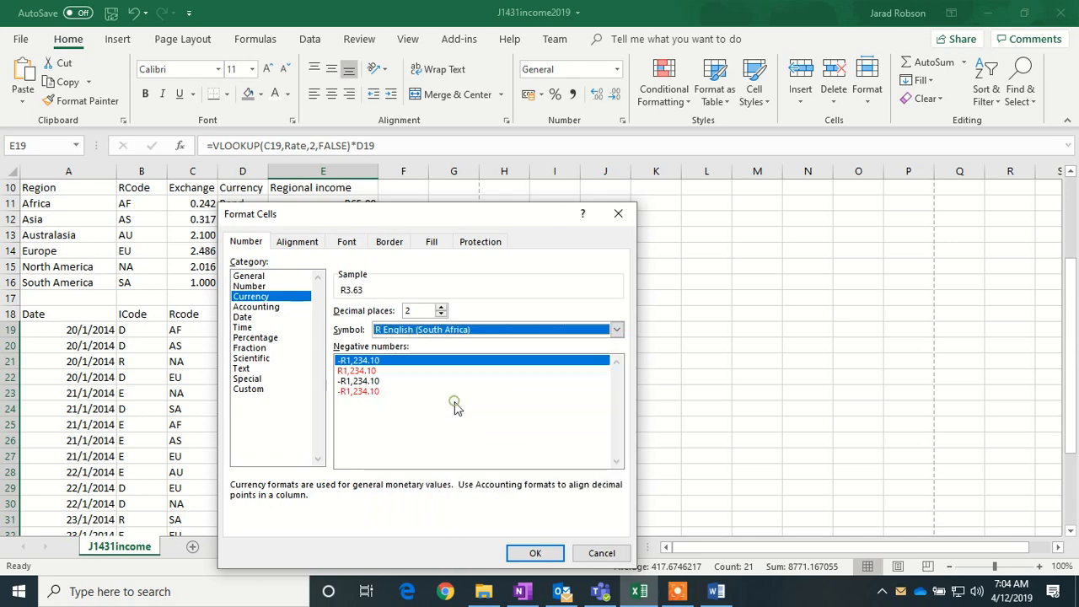
click(535, 553)
scroll(379, 362, down, 5)
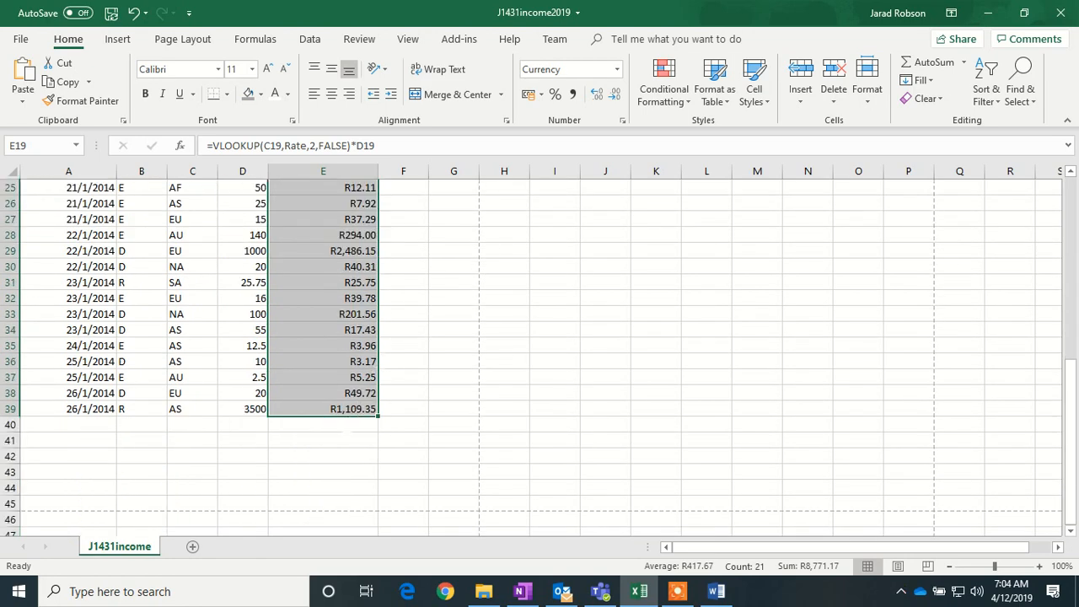
click(322, 424)
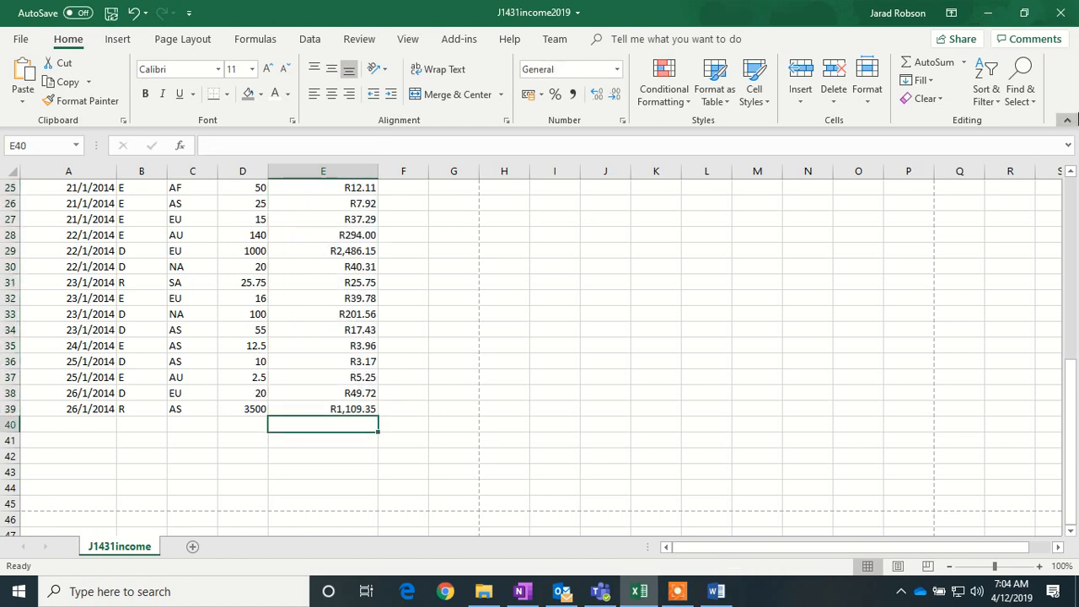
click(925, 67)
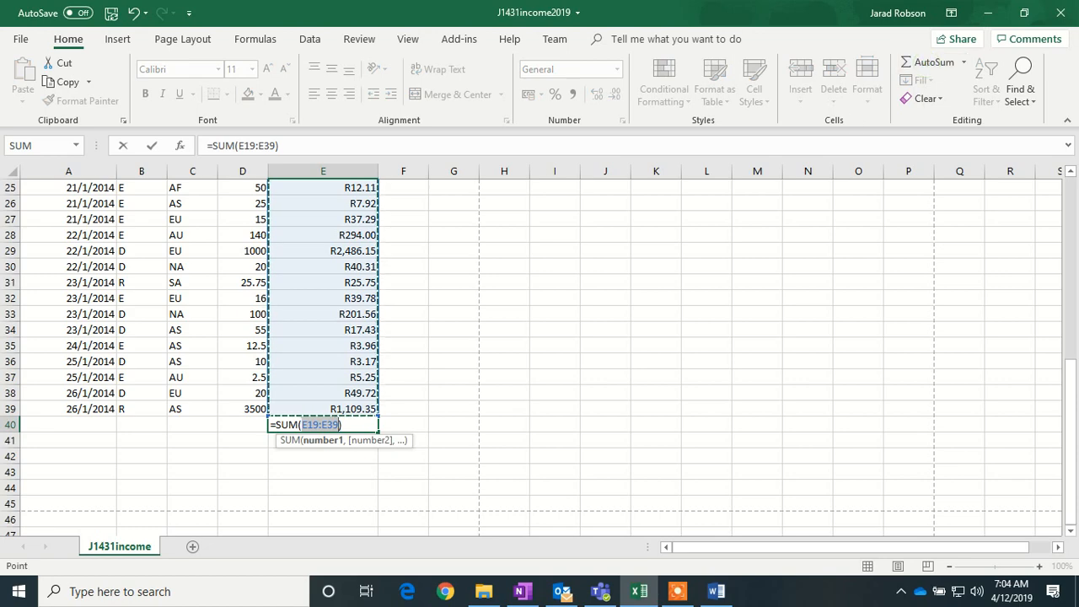
scroll(540, 354, up, 5)
scroll(539, 354, down, 6)
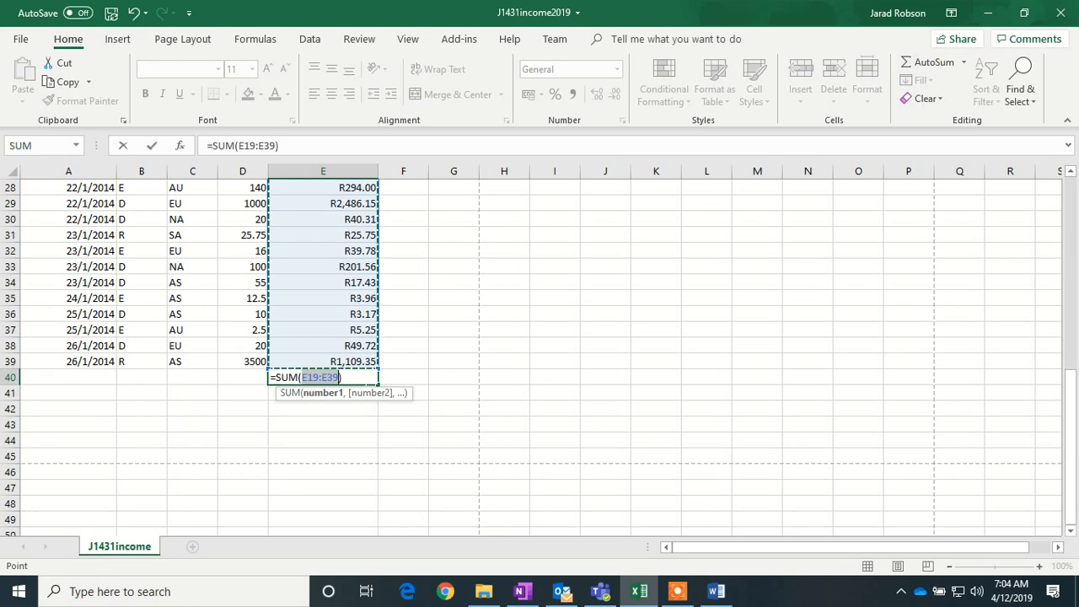
key(Return)
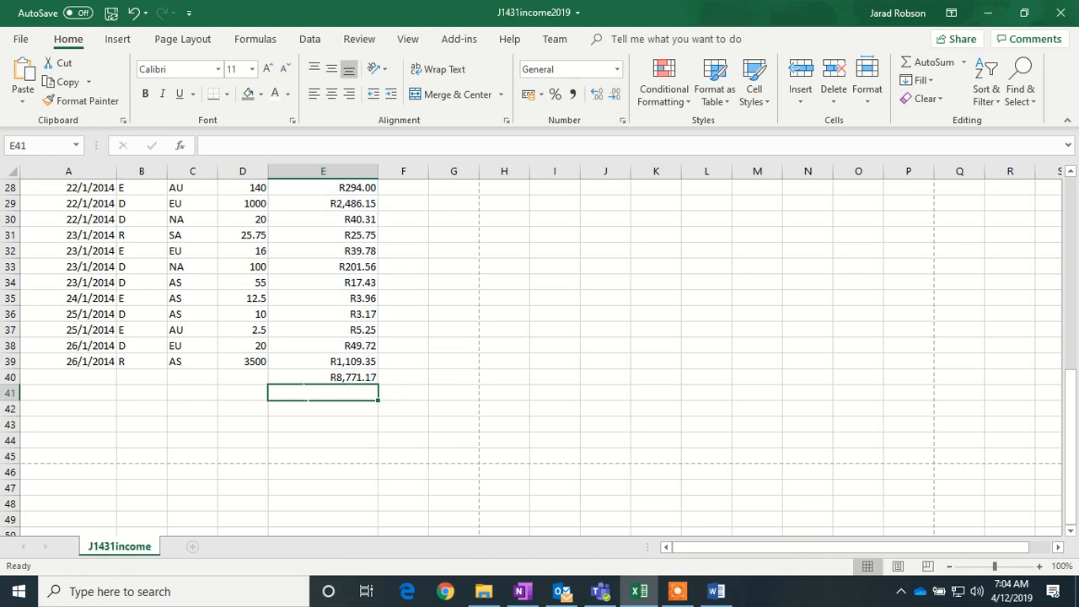
scroll(540, 354, up, 9)
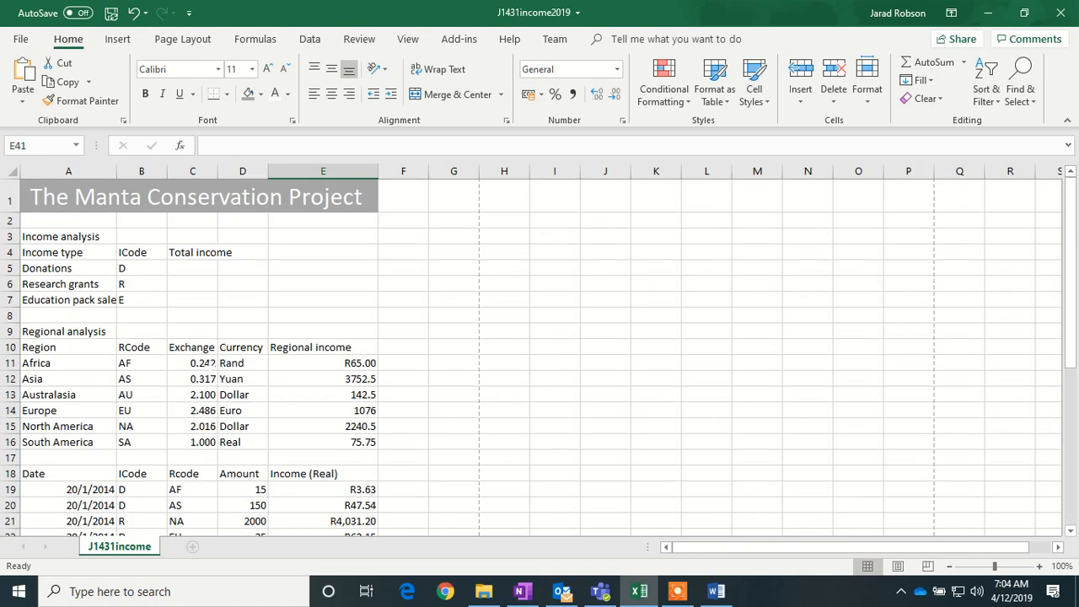
click(193, 270)
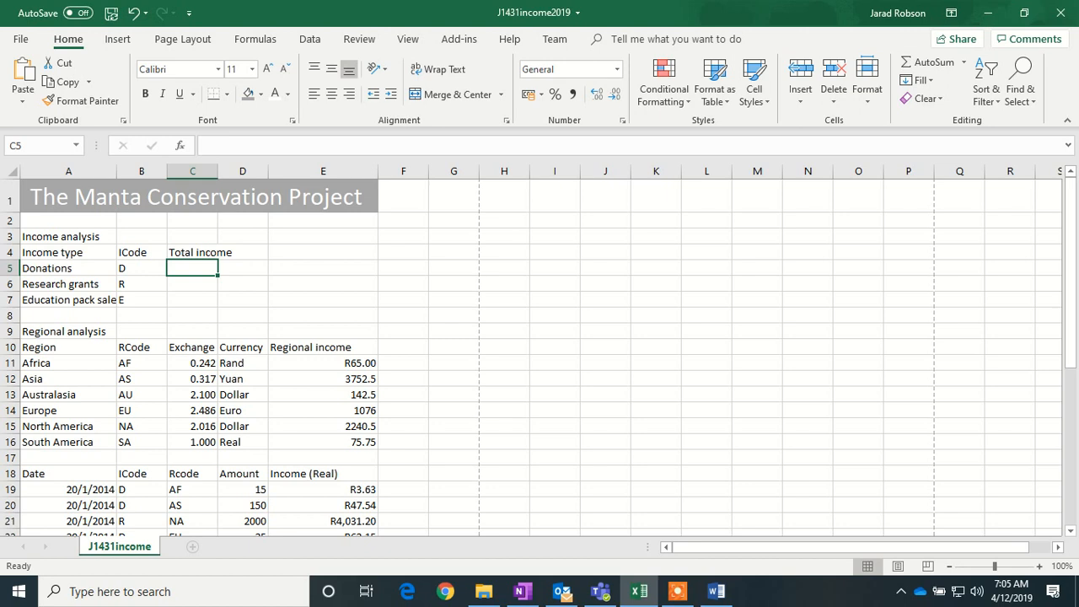
- Start a SUMIF in C5 with absolute range $B$19:$B$39 and criterion B5
text(=SUMIF)
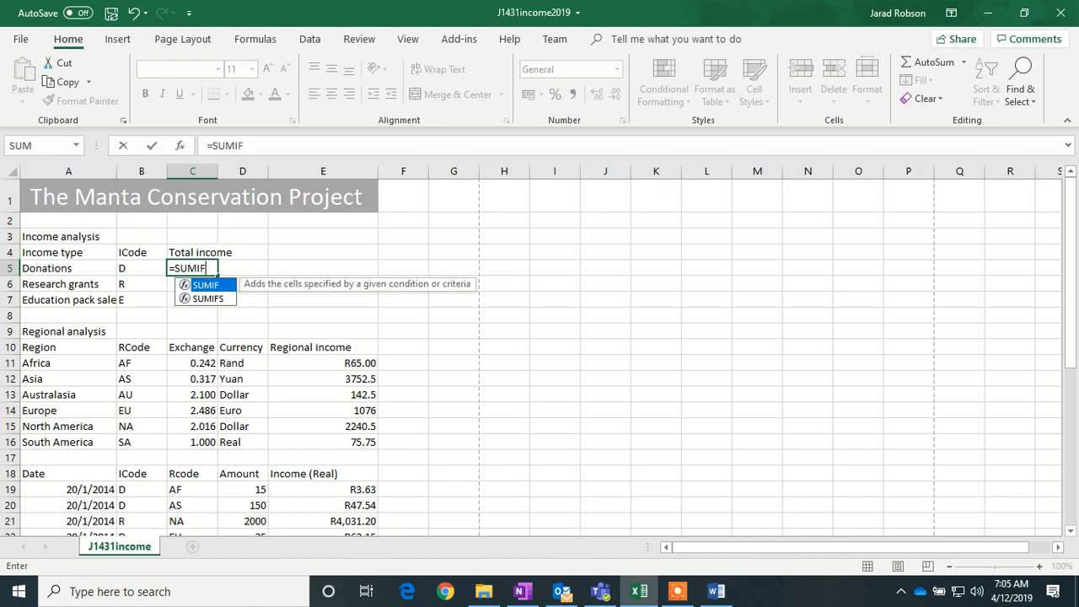
text(()
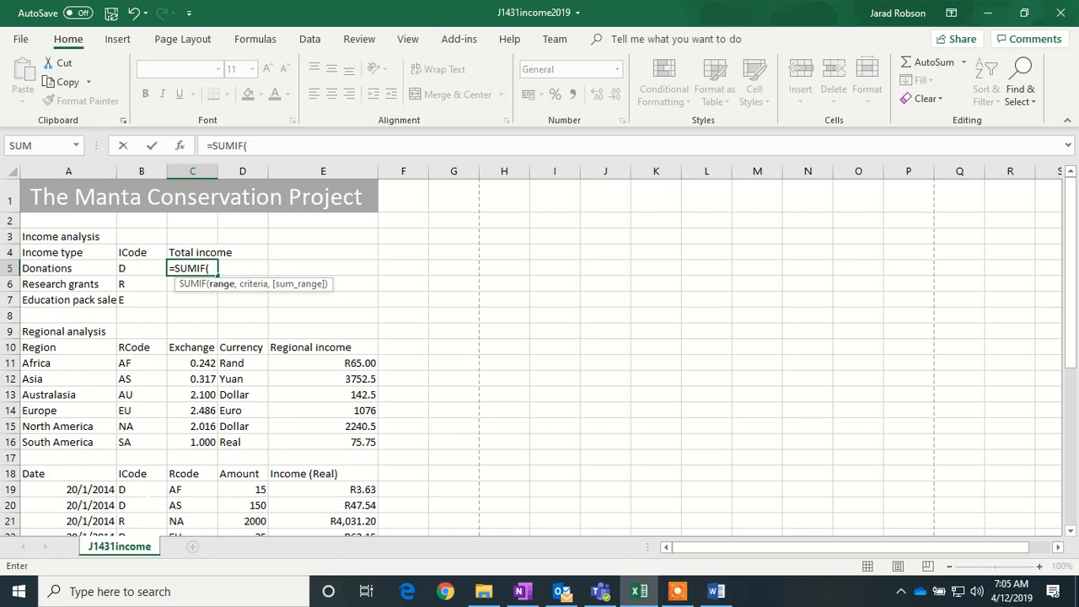
drag(142, 489, 145, 539)
drag(150, 605, 140, 489)
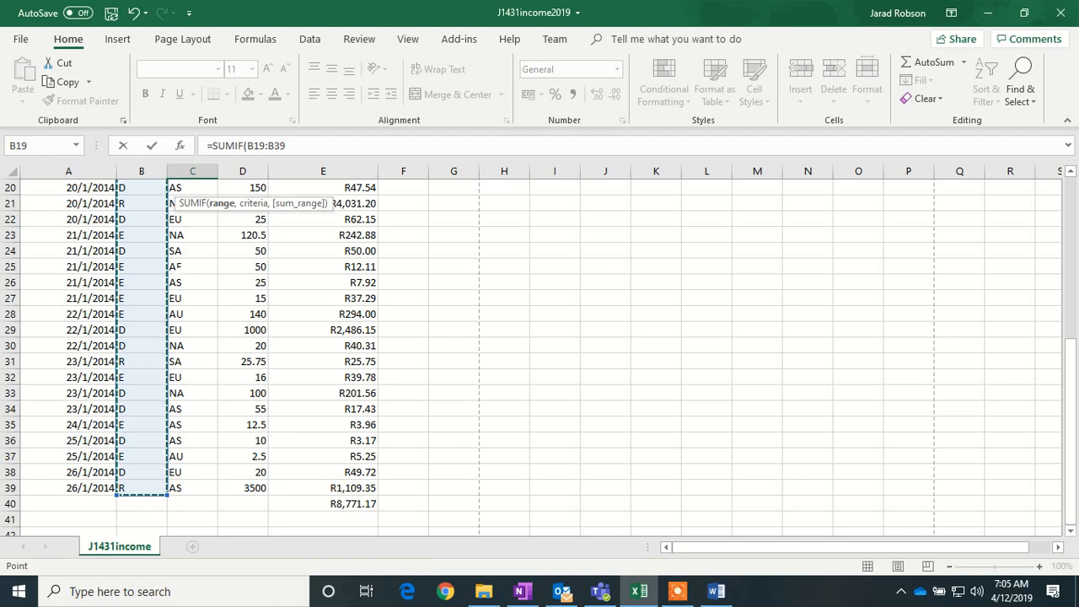
key(F4)
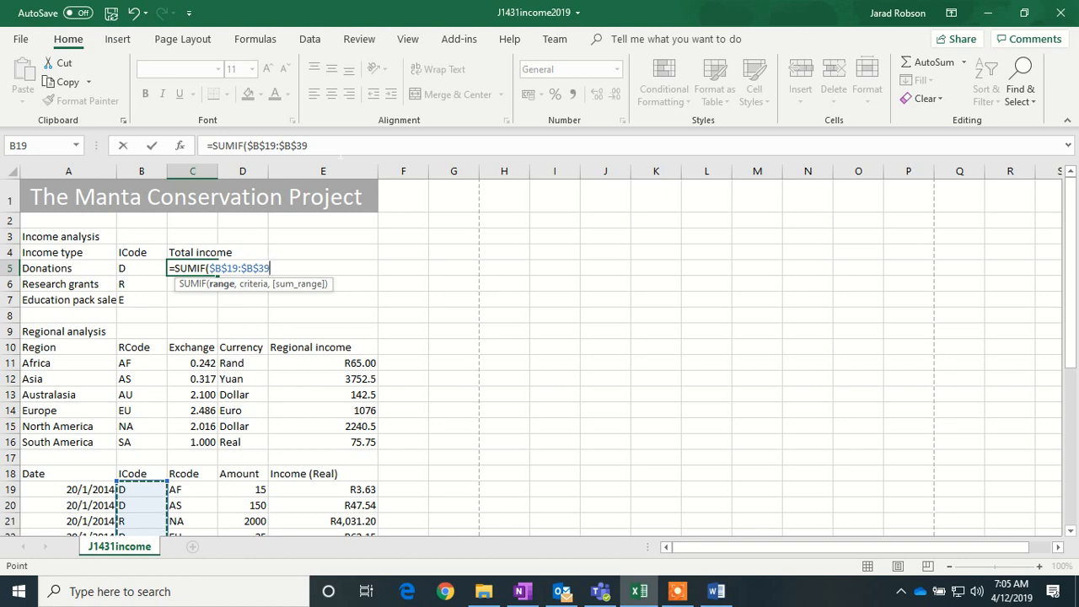
click(335, 147)
text(,)
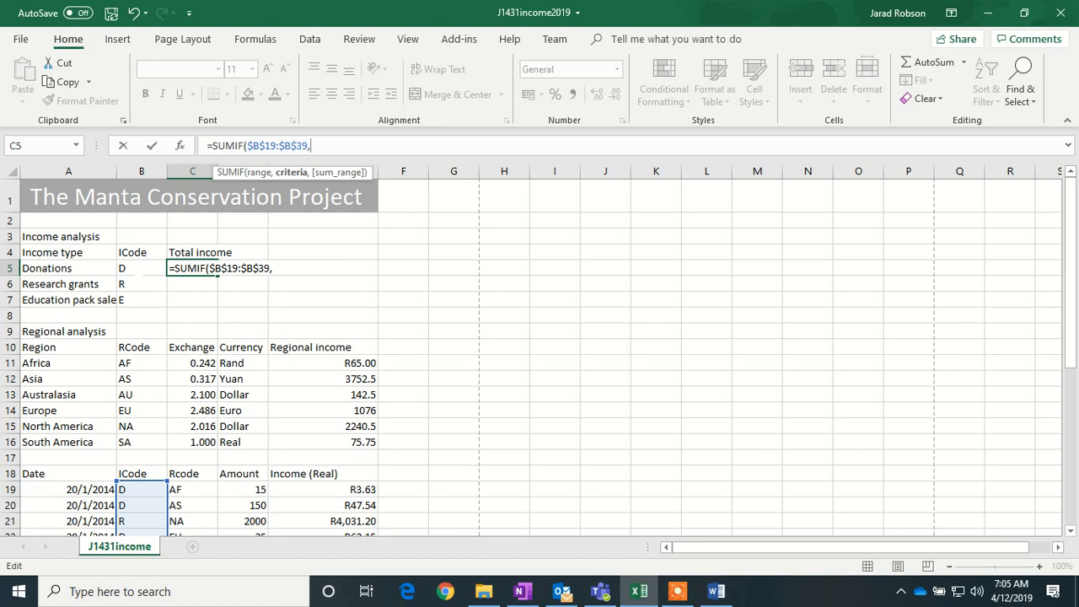
click(141, 268)
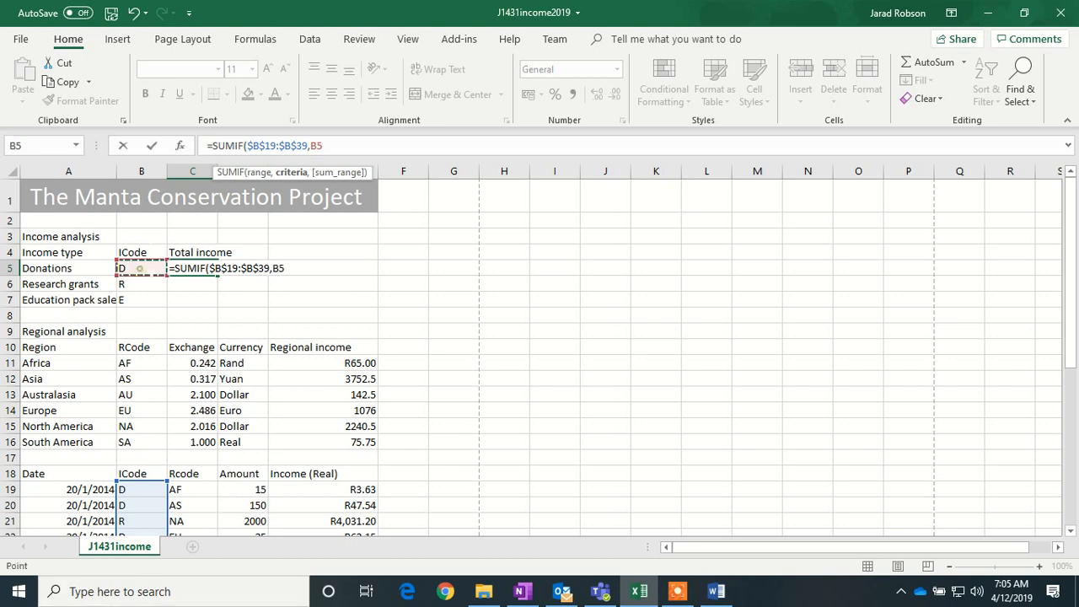
text(,)
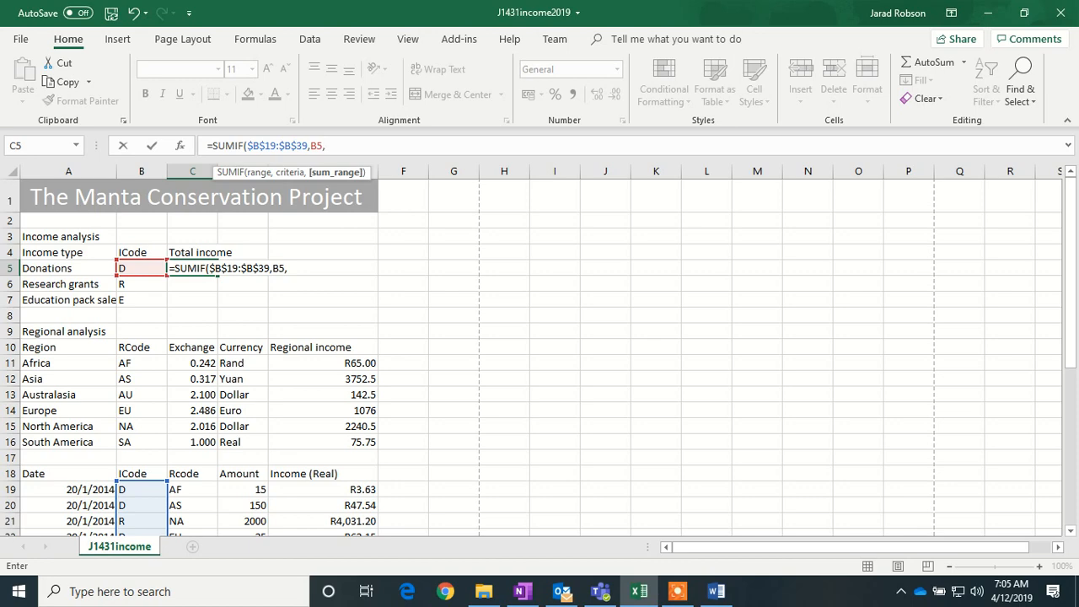
- Finish the SUMIF with absolute sum range $E$19:$E$39 and fill it down to C7
scroll(531, 354, down, 2)
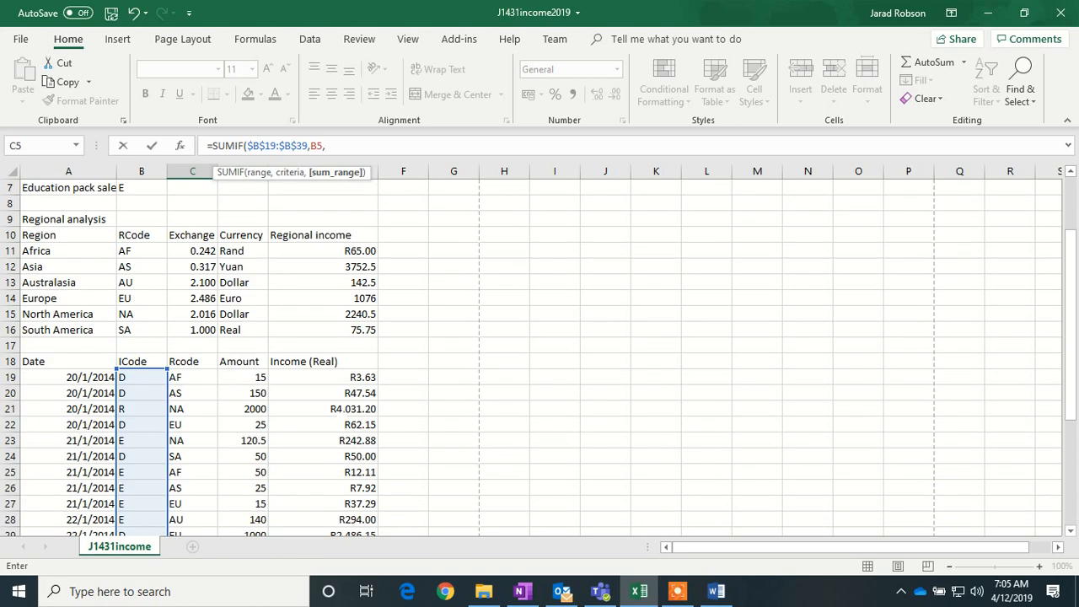
drag(323, 377, 345, 458)
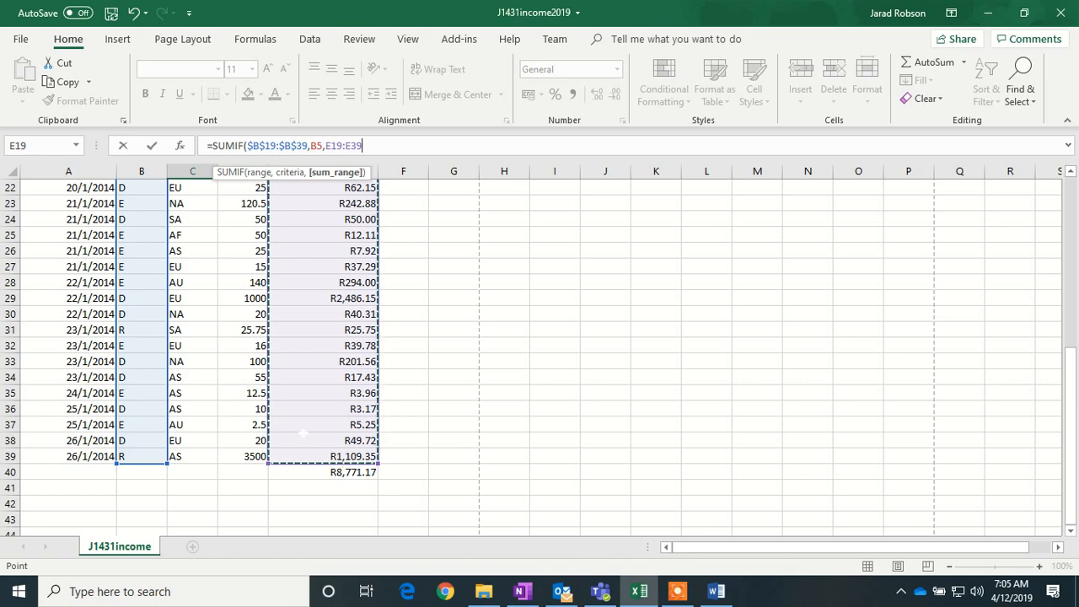
scroll(309, 426, up, 7)
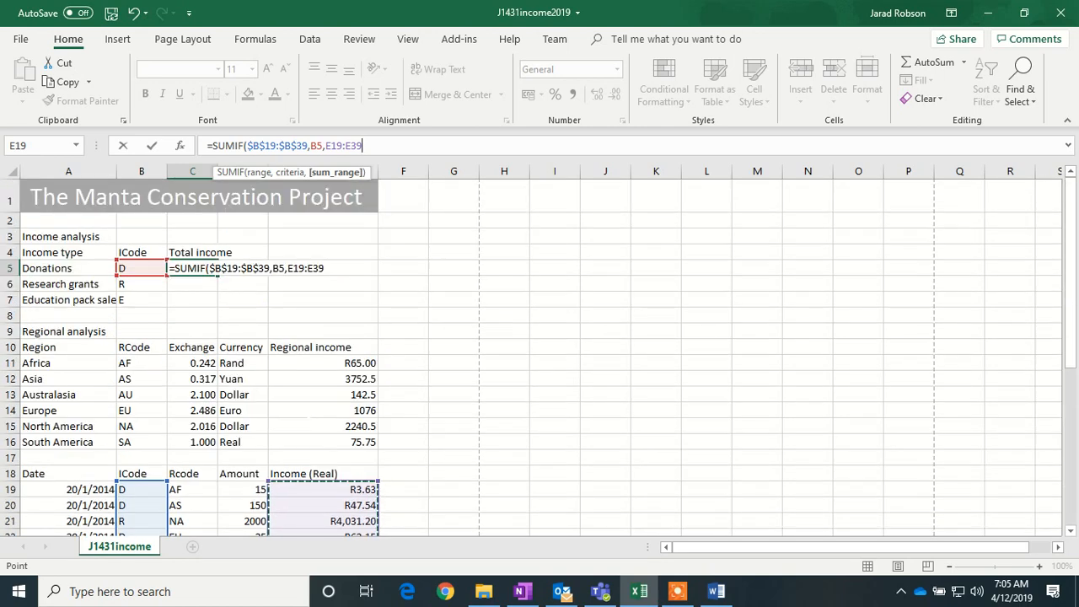
key(F4)
text())
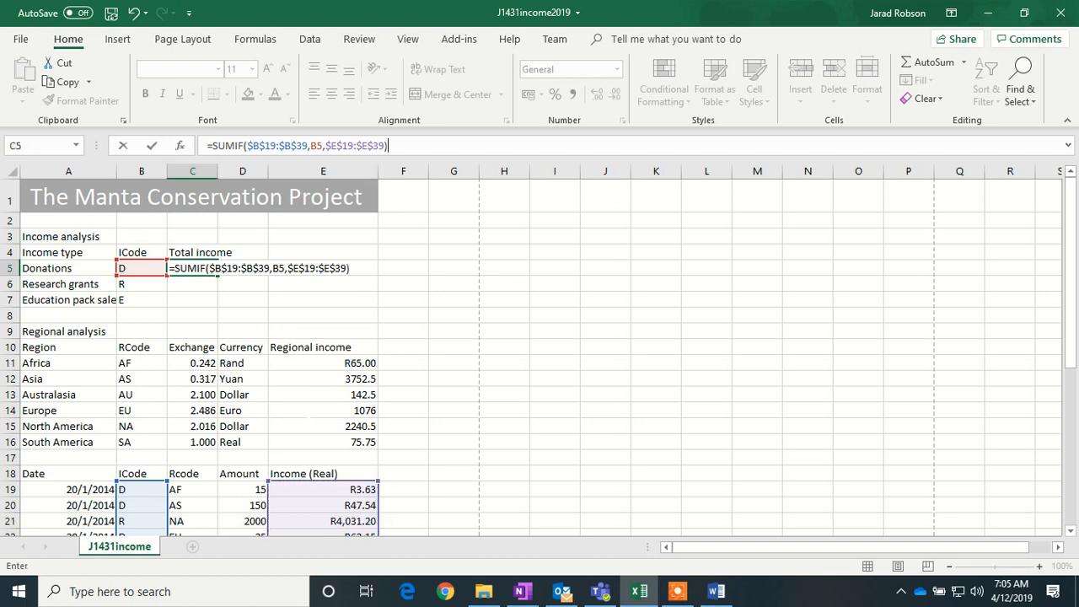
key(Return)
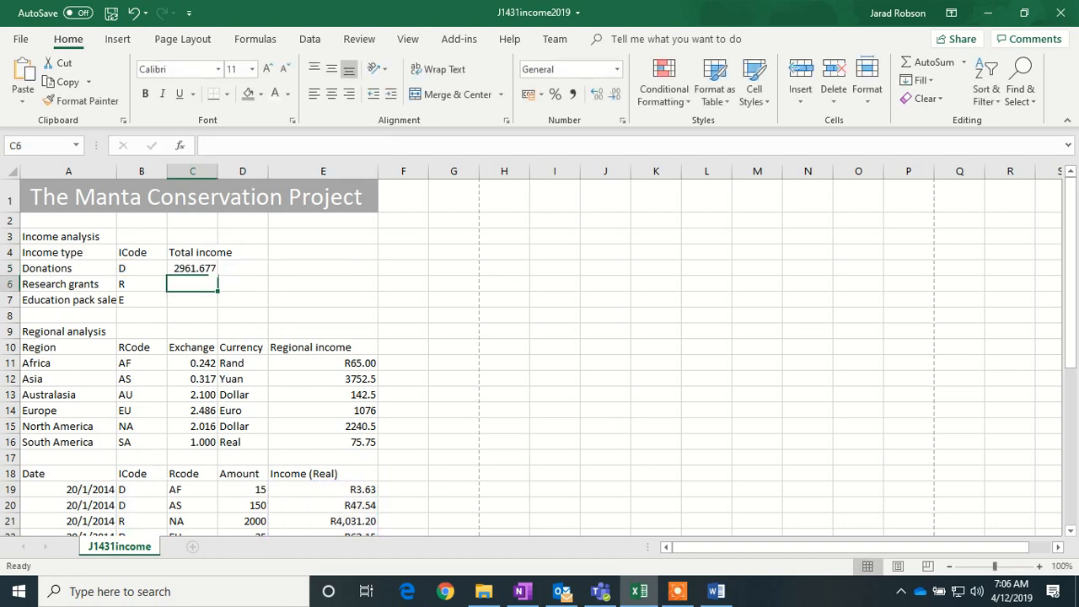
click(208, 270)
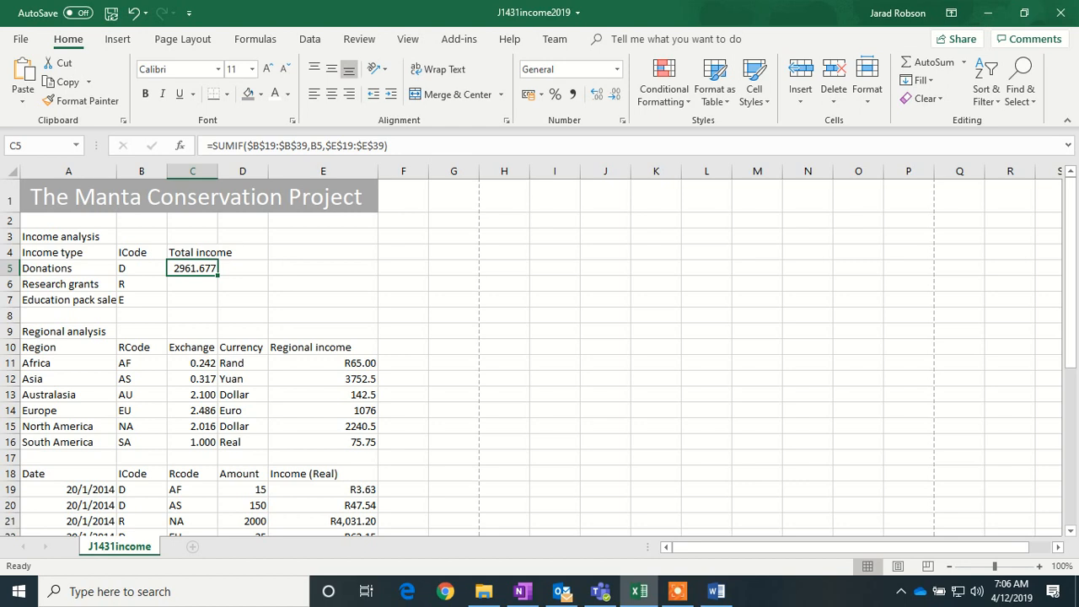
drag(217, 276, 218, 306)
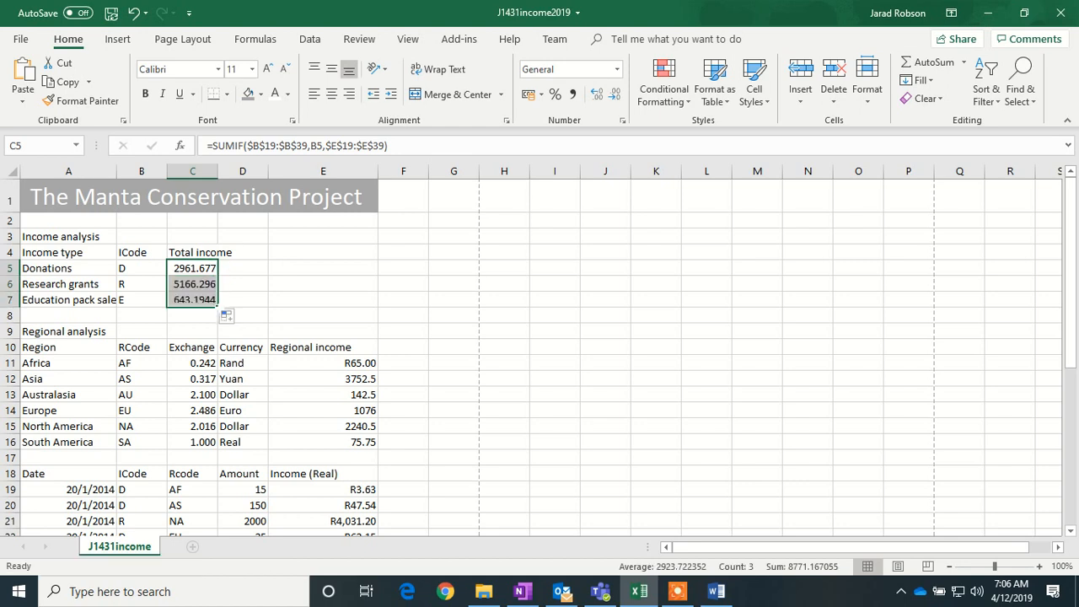
- Apply R English (South Africa) Currency format to C5:C7, e.g. R2,961.68 and R643.19
right_click(200, 268)
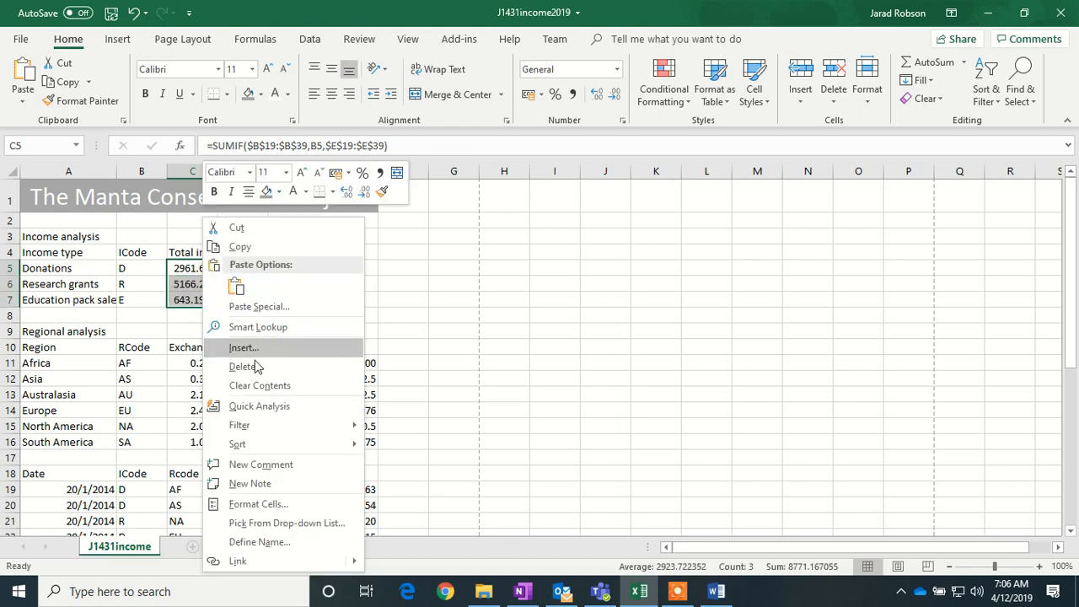
click(274, 504)
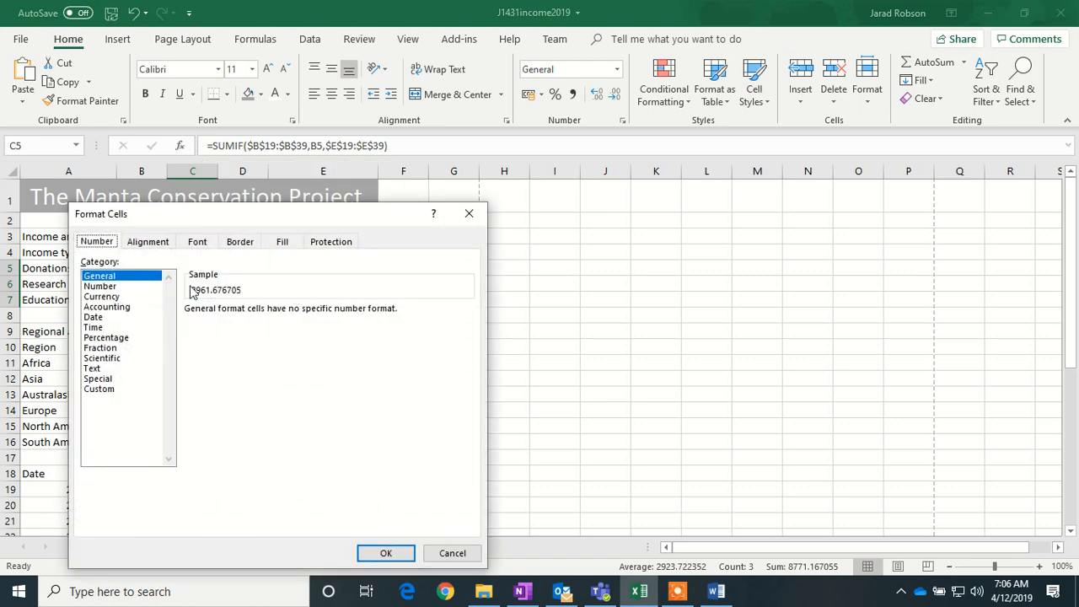
click(128, 297)
click(465, 329)
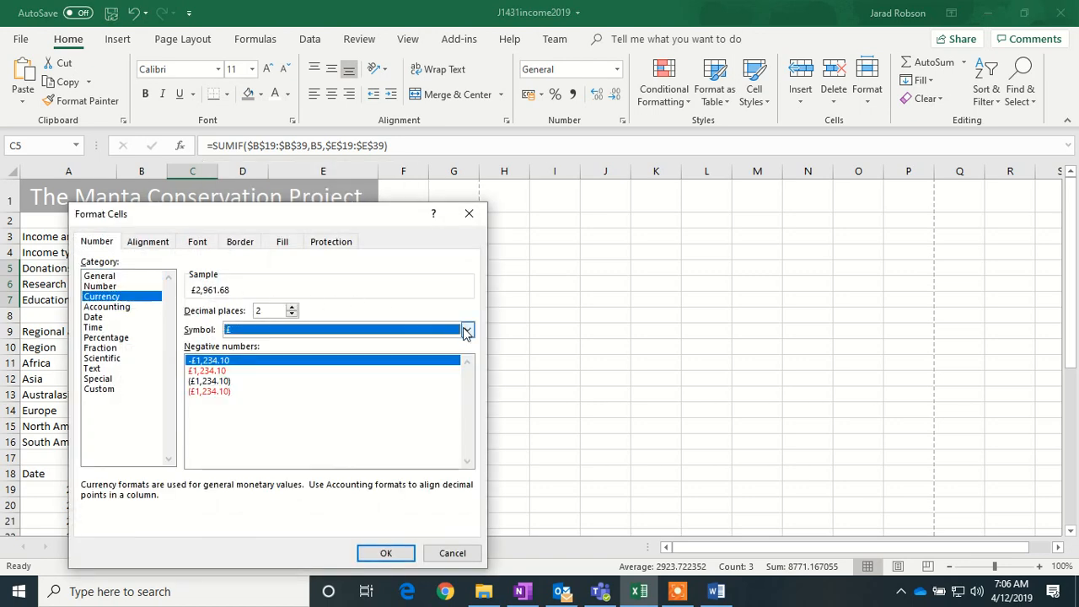
drag(469, 368, 469, 426)
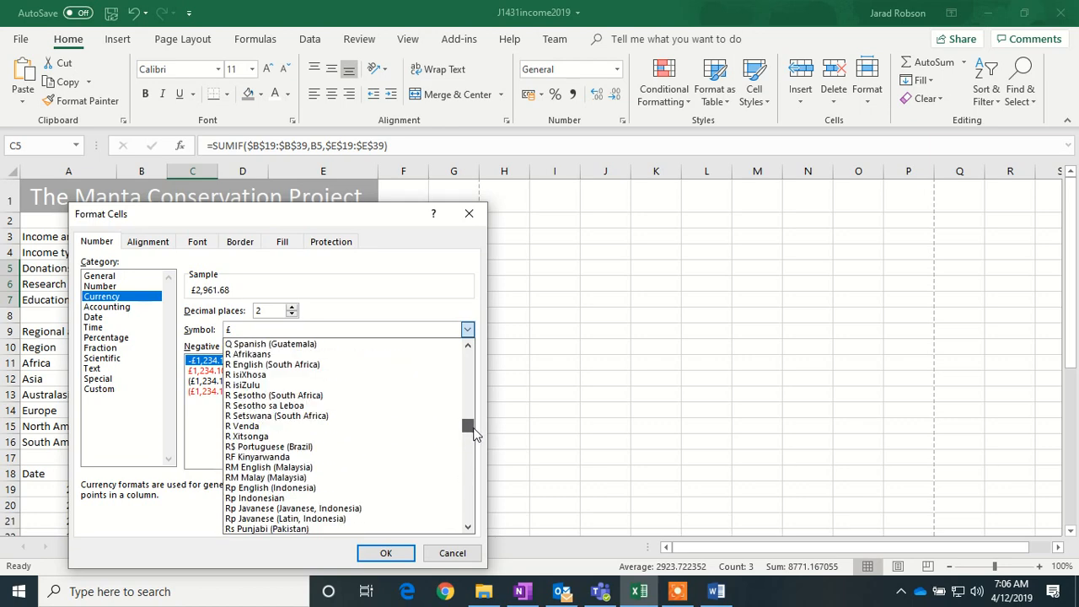
click(295, 370)
click(386, 553)
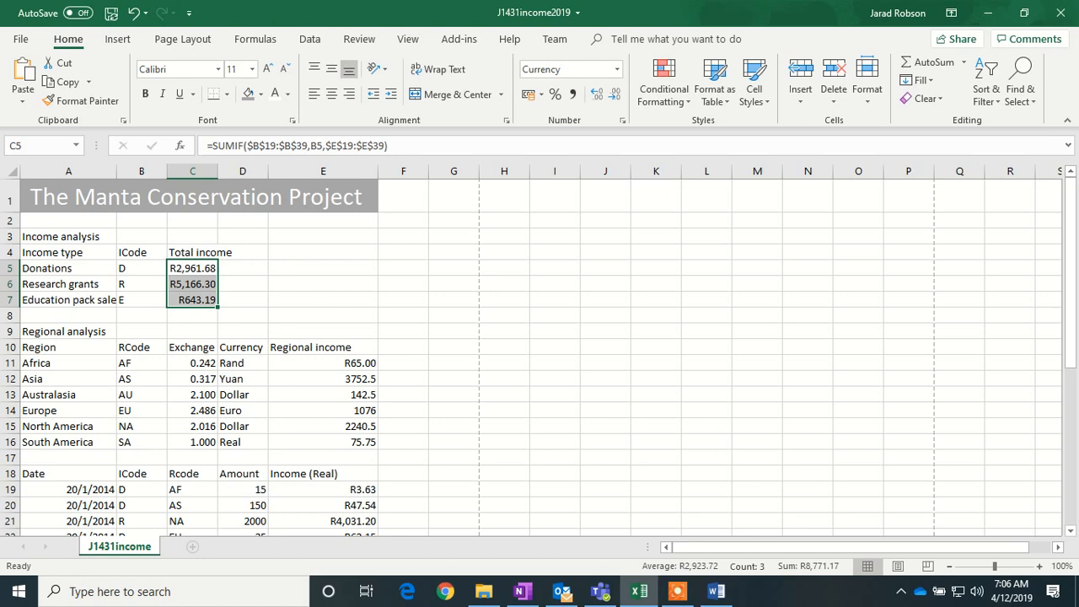
- Turn on Show Formulas and widen column C so the SUMIF formulas fit
click(309, 39)
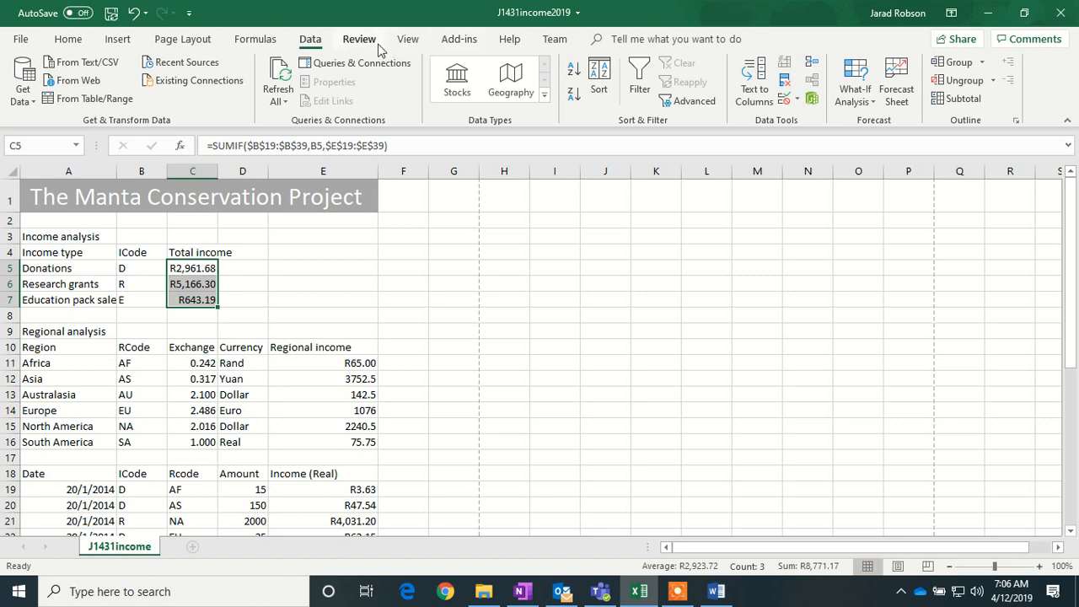
click(256, 40)
click(739, 66)
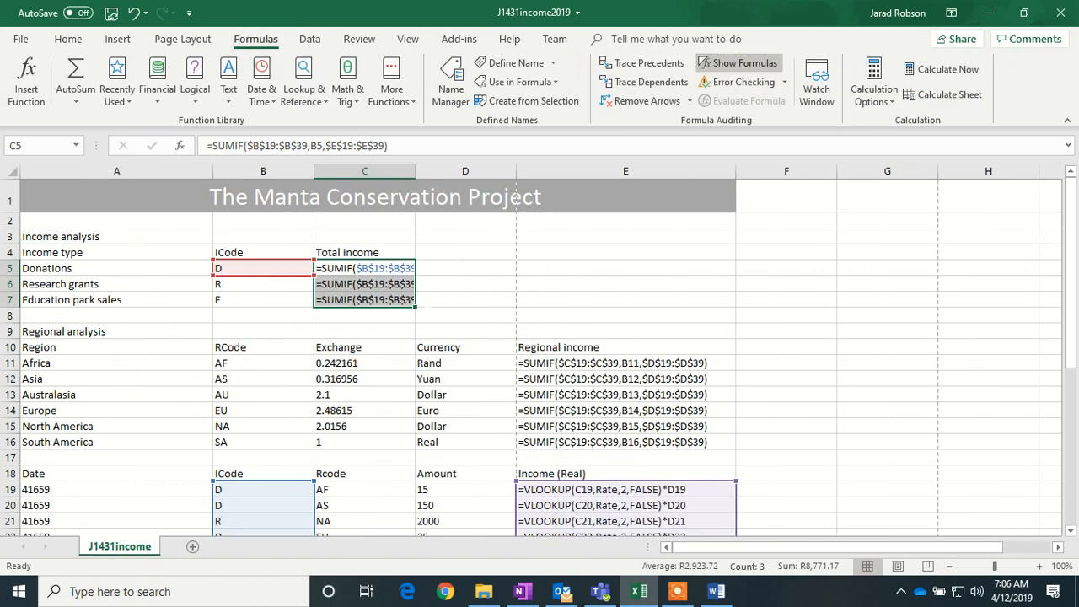
drag(415, 173, 524, 176)
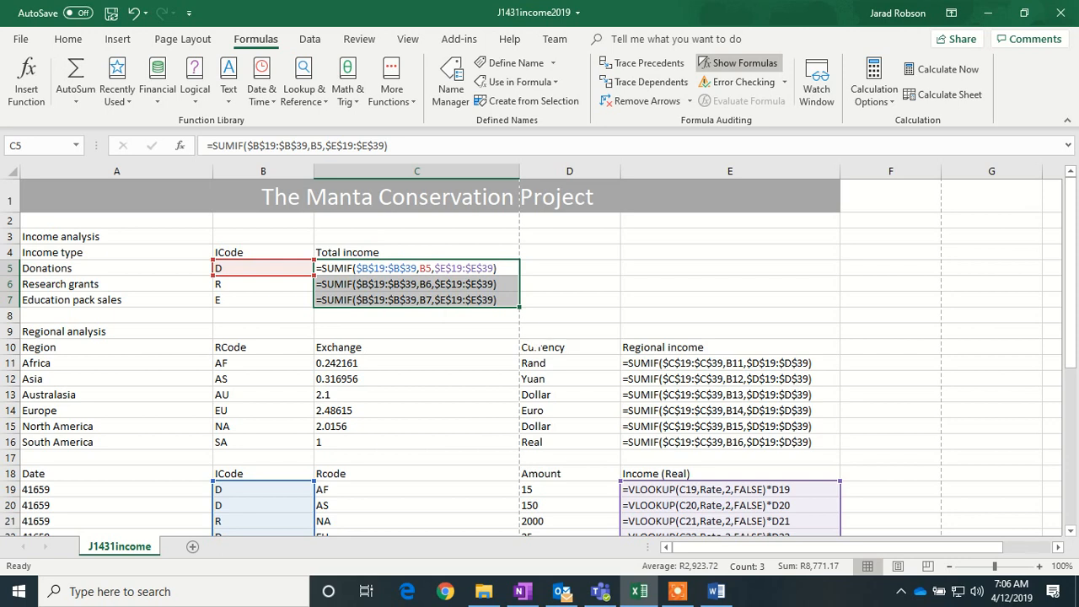
click(679, 594)
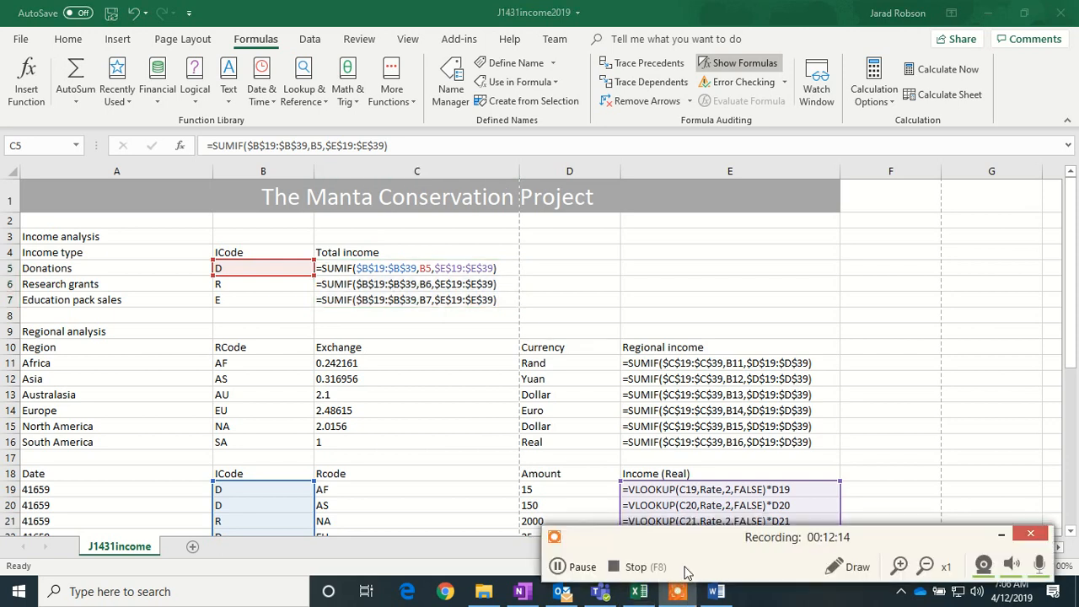